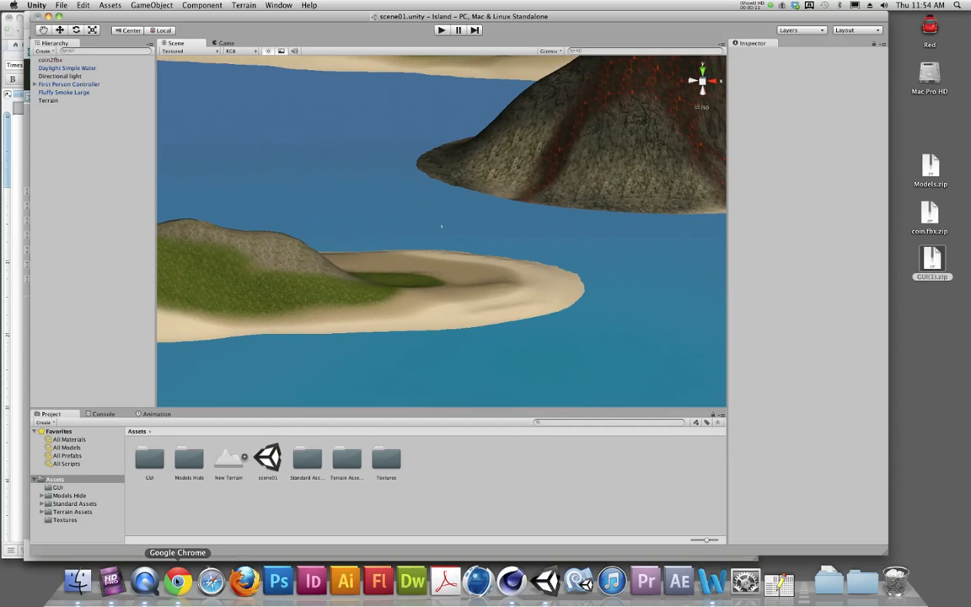
Switch to Google Chrome and save the course page's IslandScripts.zip attachment to the Desktop as IslandScripts(2)
click(177, 580)
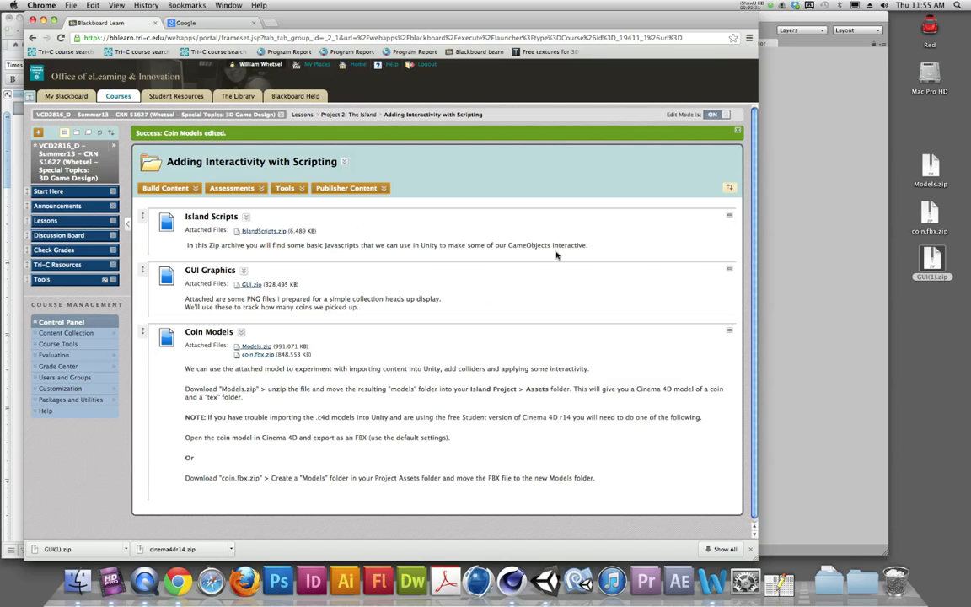
right_click(260, 232)
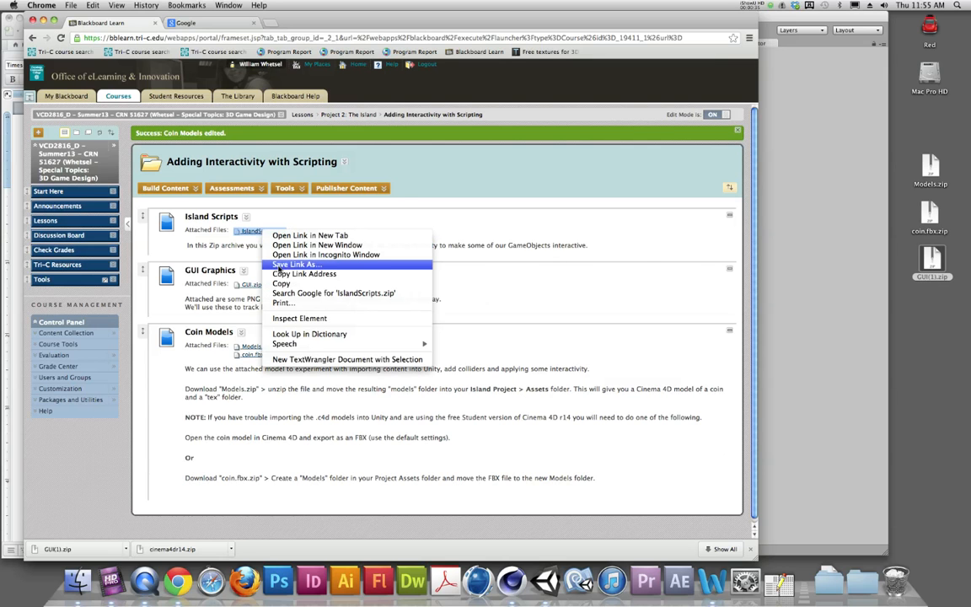
click(286, 264)
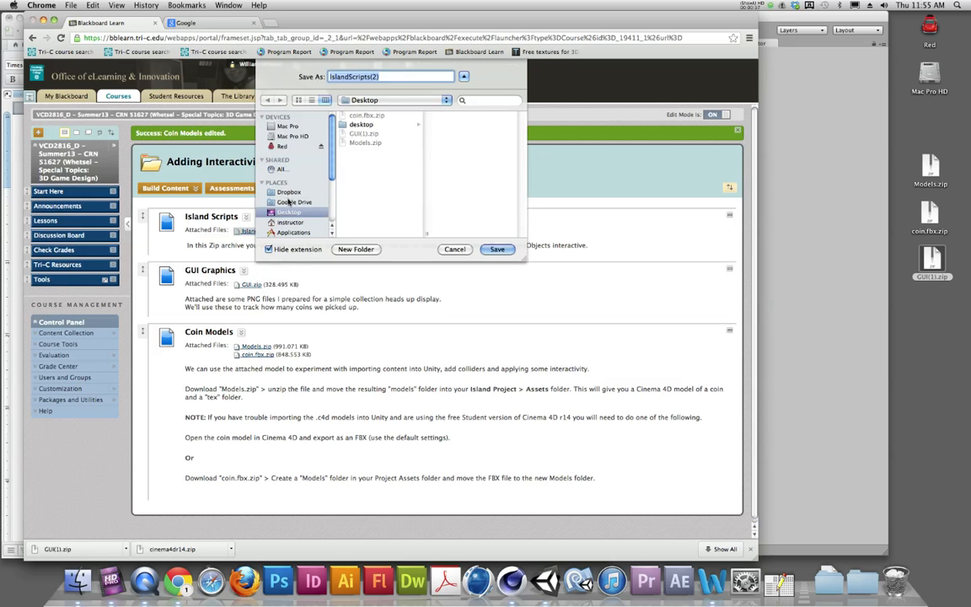
click(498, 249)
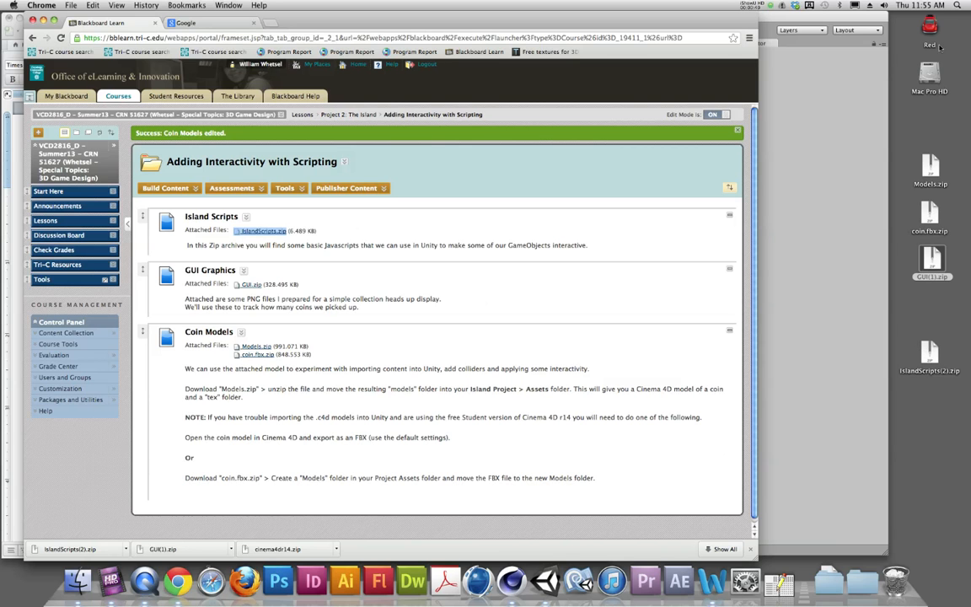
Open the Red drive in Finder and browse to the Assets folder of the Island project inside VCD2816
double_click(930, 27)
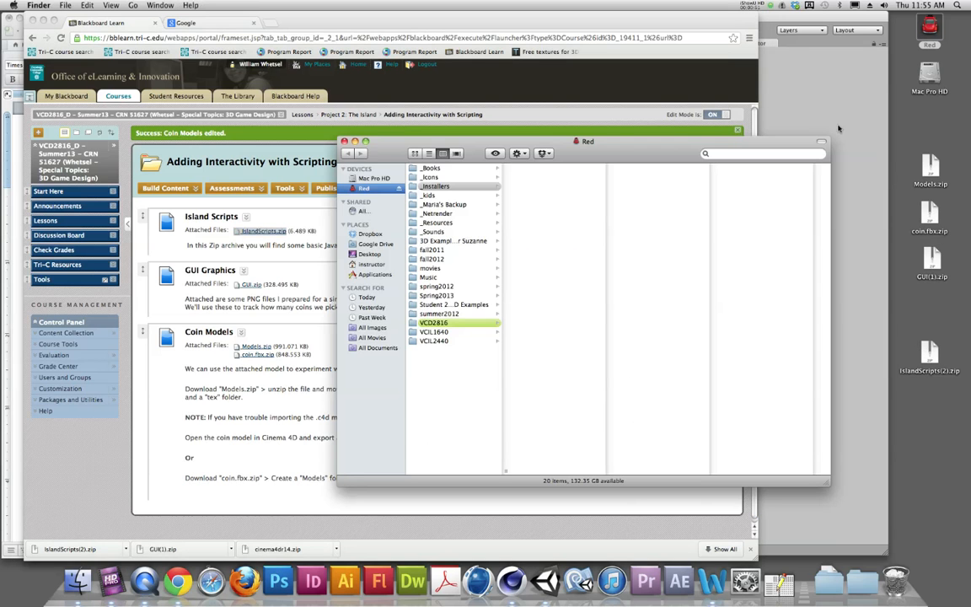
click(447, 323)
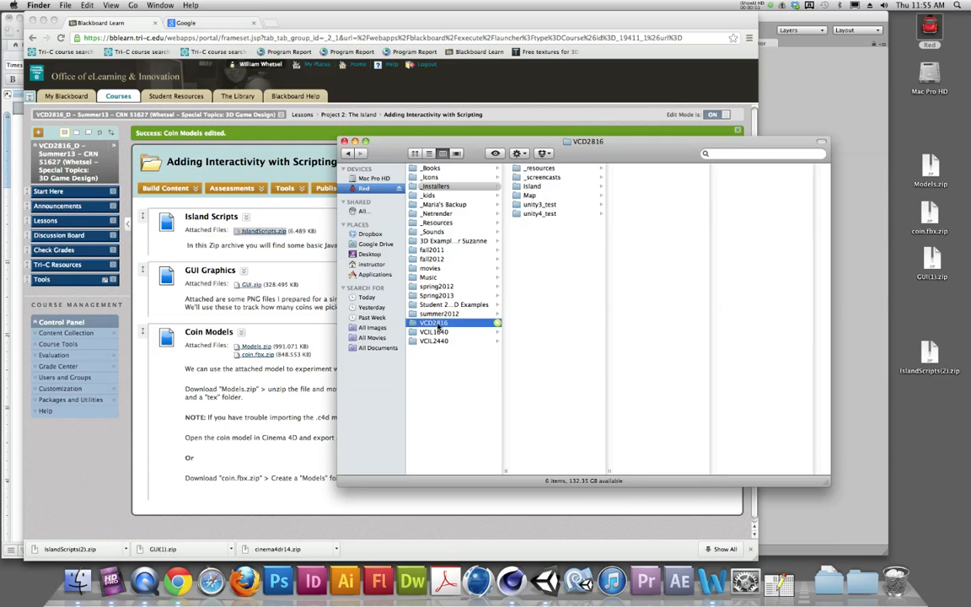
click(535, 186)
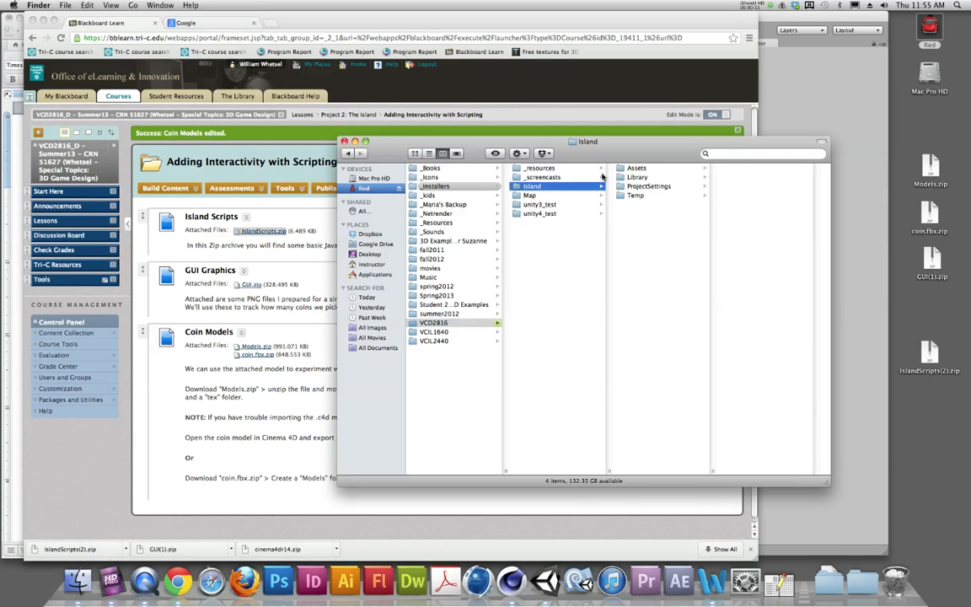
click(627, 166)
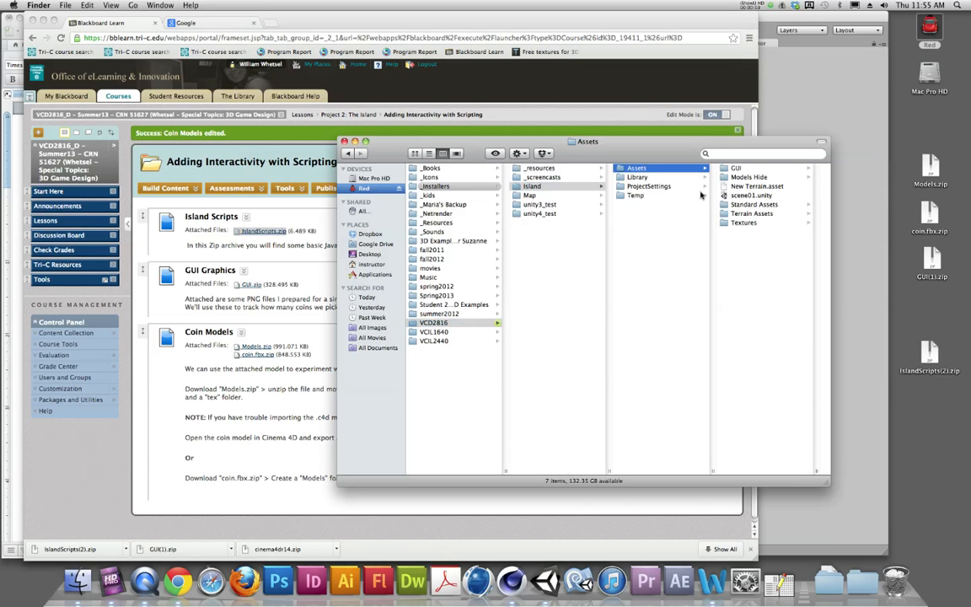
Extract IslandScripts(2).zip on the desktop and copy the resulting IslandScripts folder into the Island project's Assets folder
double_click(929, 352)
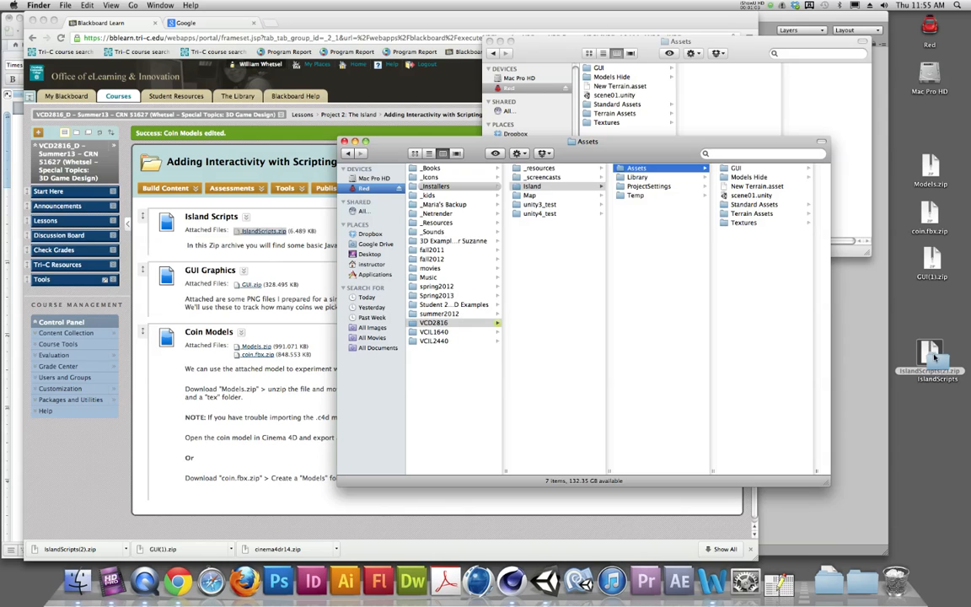
click(506, 51)
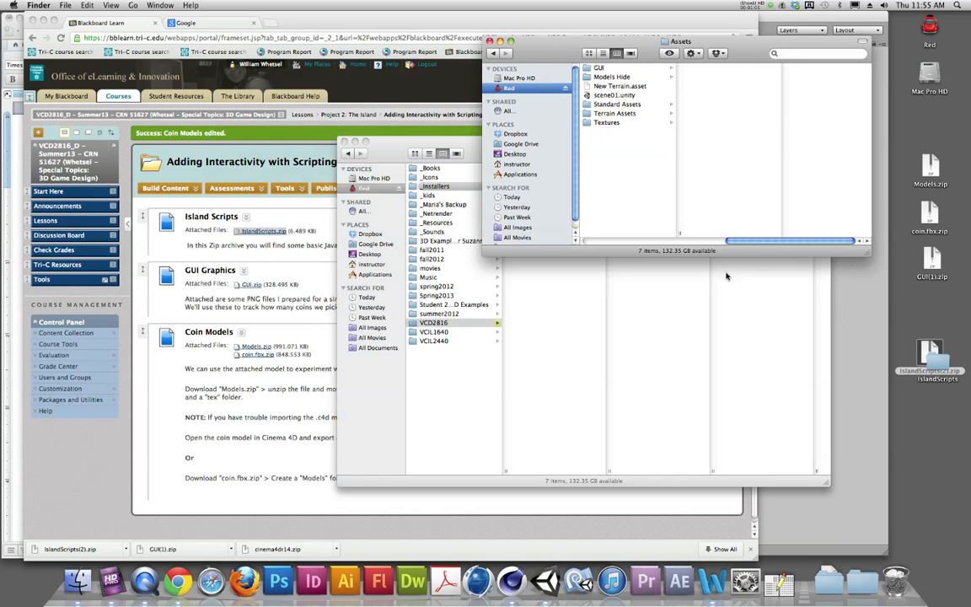
click(489, 41)
drag(947, 370, 933, 324)
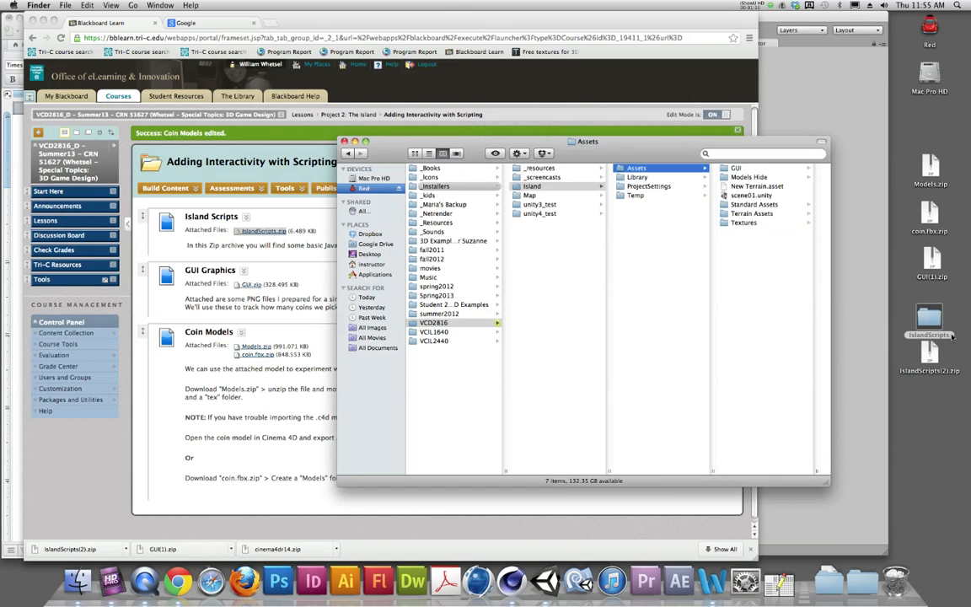
drag(936, 318, 737, 279)
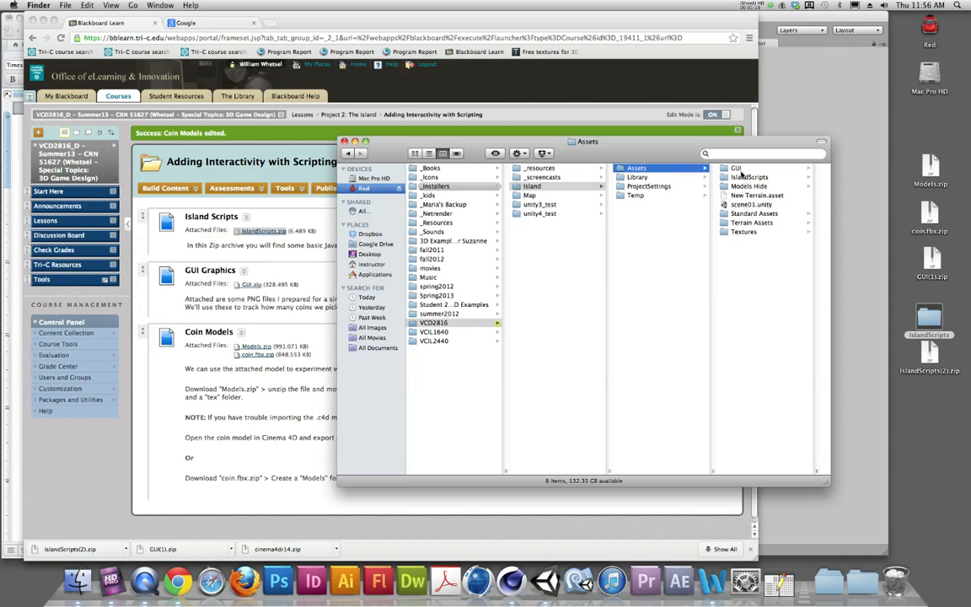
Switch to Unity and check the contents of the imported IslandScripts folder, returning to the Assets folder
click(546, 579)
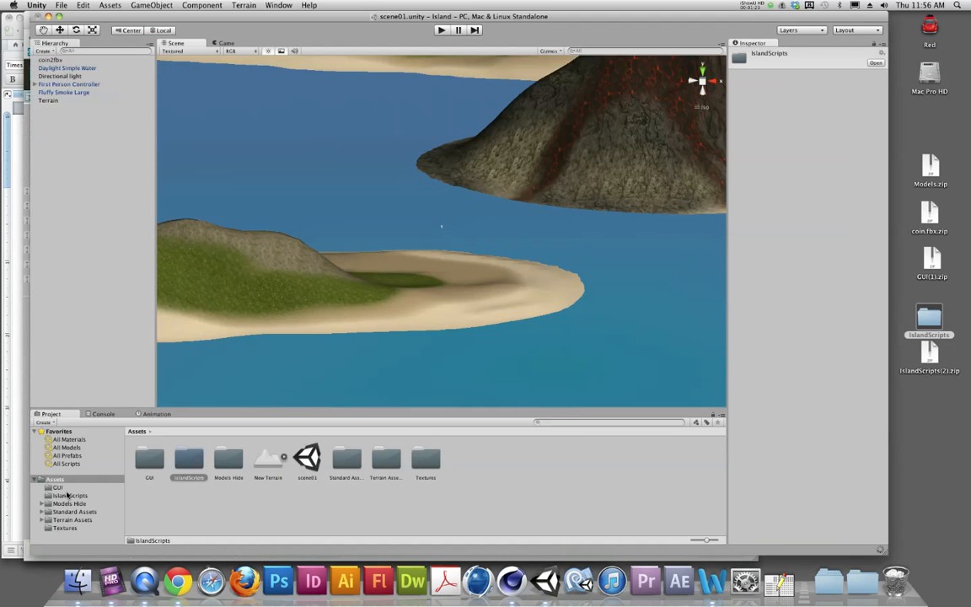
click(69, 494)
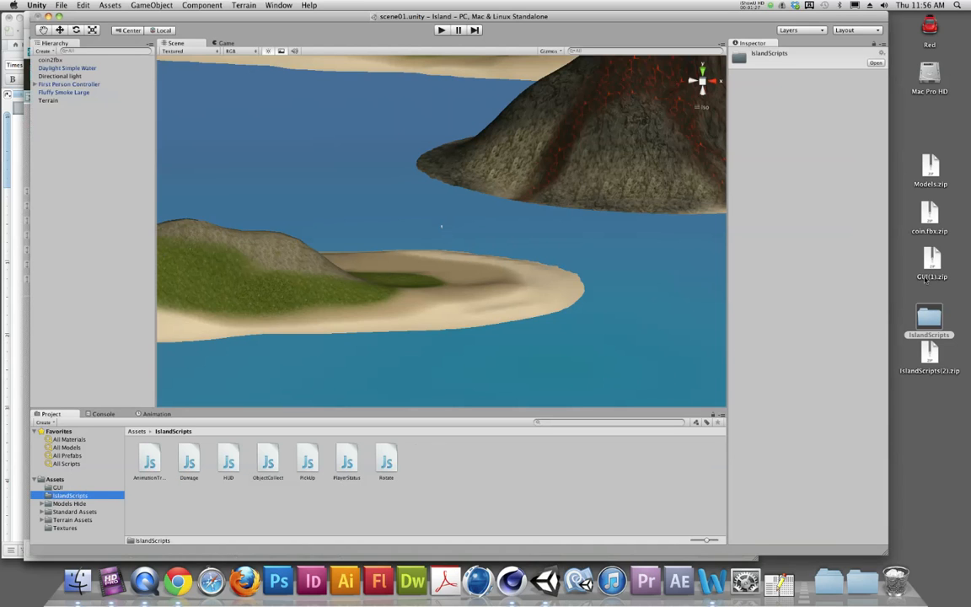
click(55, 479)
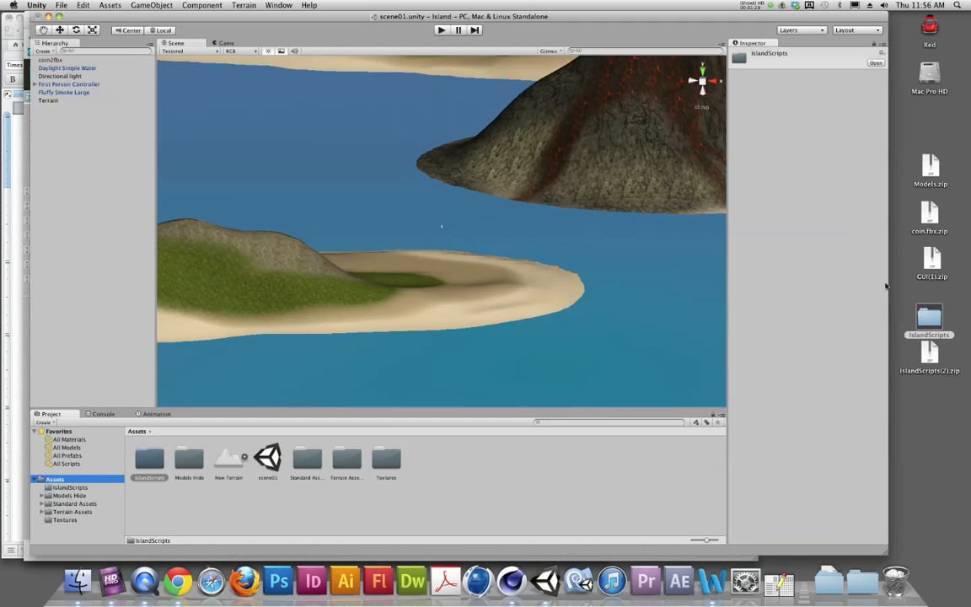
Extract GUI(1).zip on the desktop and import the resulting GUI folder into the Assets folder of the Unity project
double_click(933, 263)
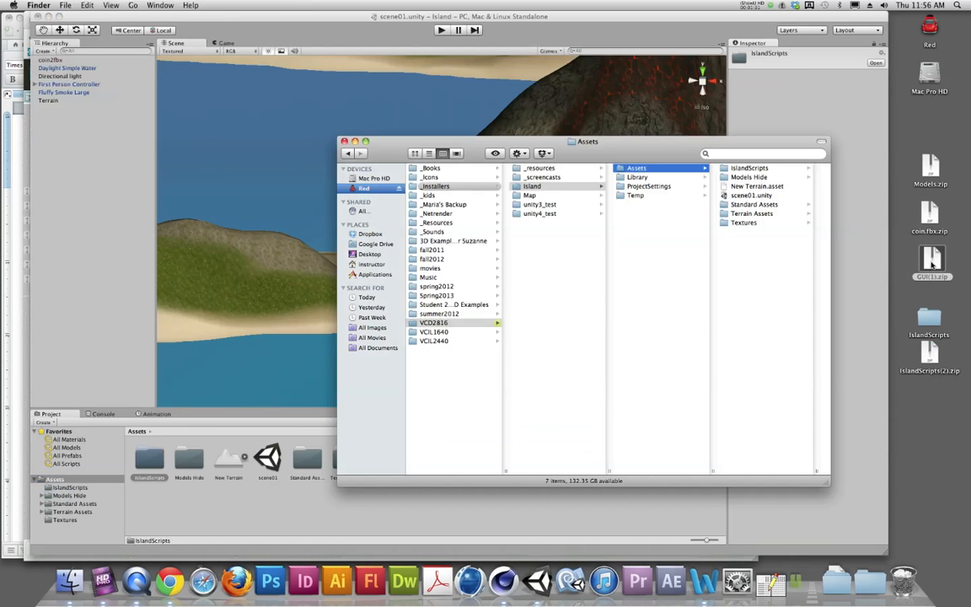
drag(584, 154, 643, 96)
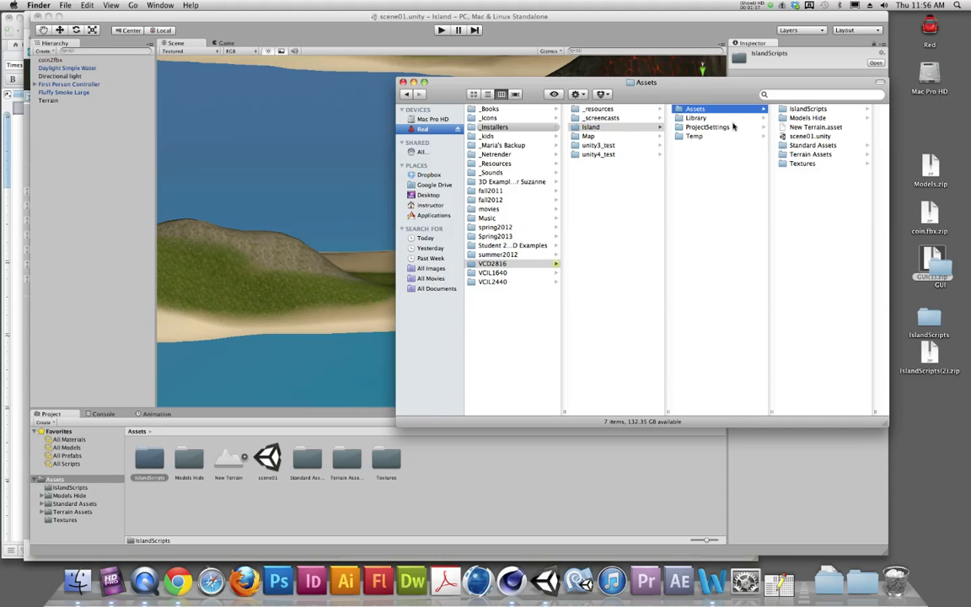
click(457, 450)
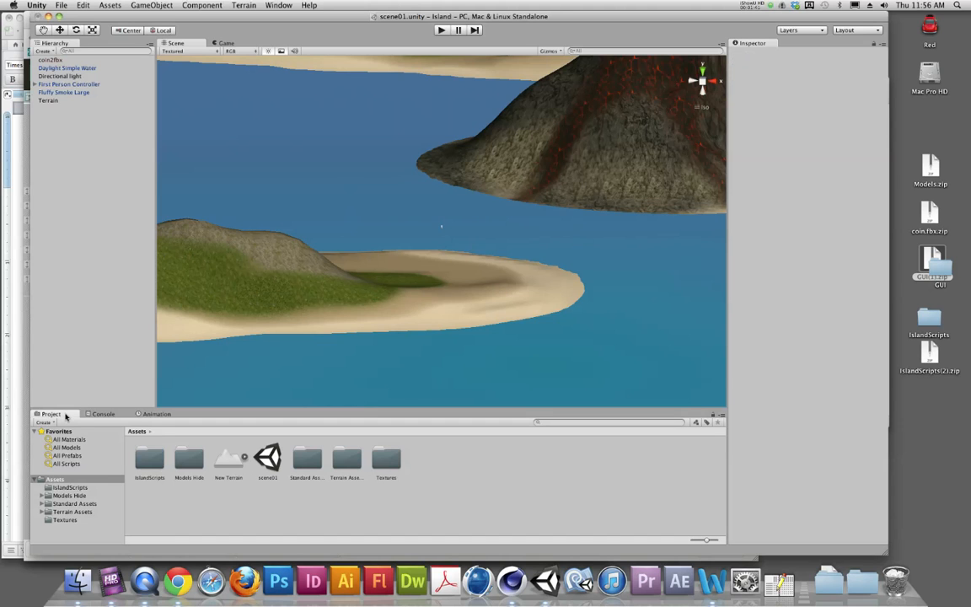
click(55, 478)
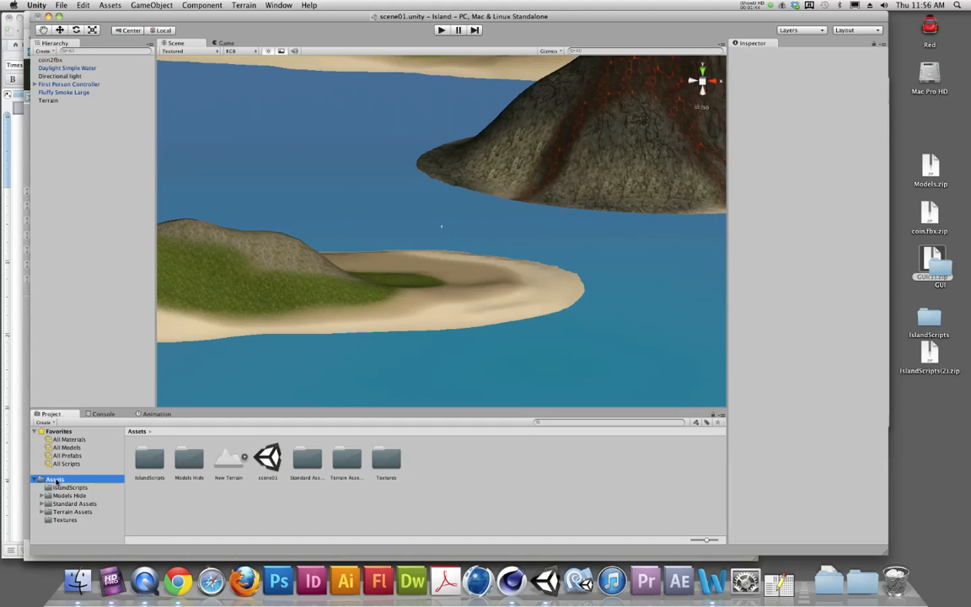
click(943, 270)
drag(942, 270, 463, 473)
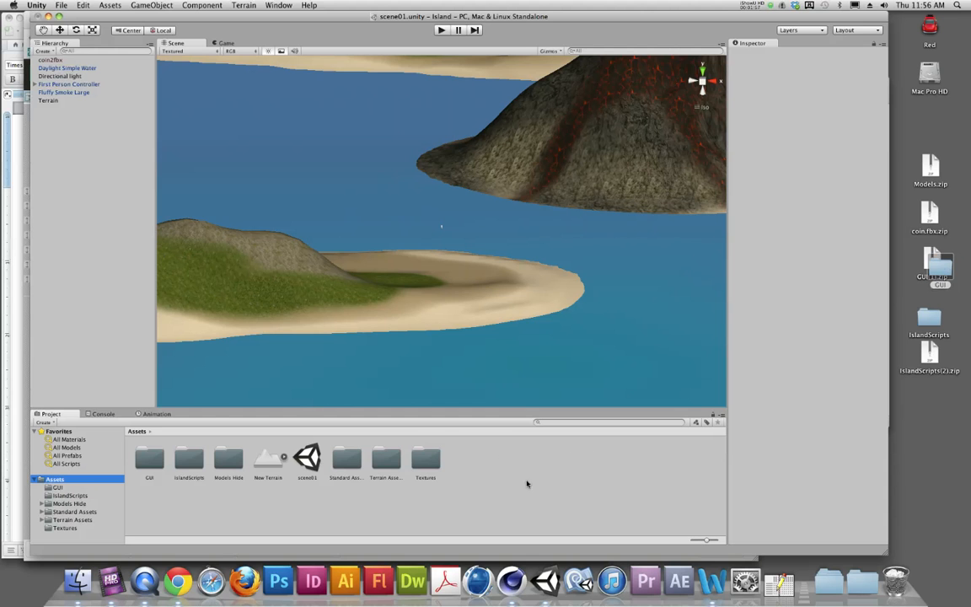
Switch to Finder and examine the project's Standard Assets, Terrain Assets, Textures, GUI and IslandScripts folders
alt+click(927, 470)
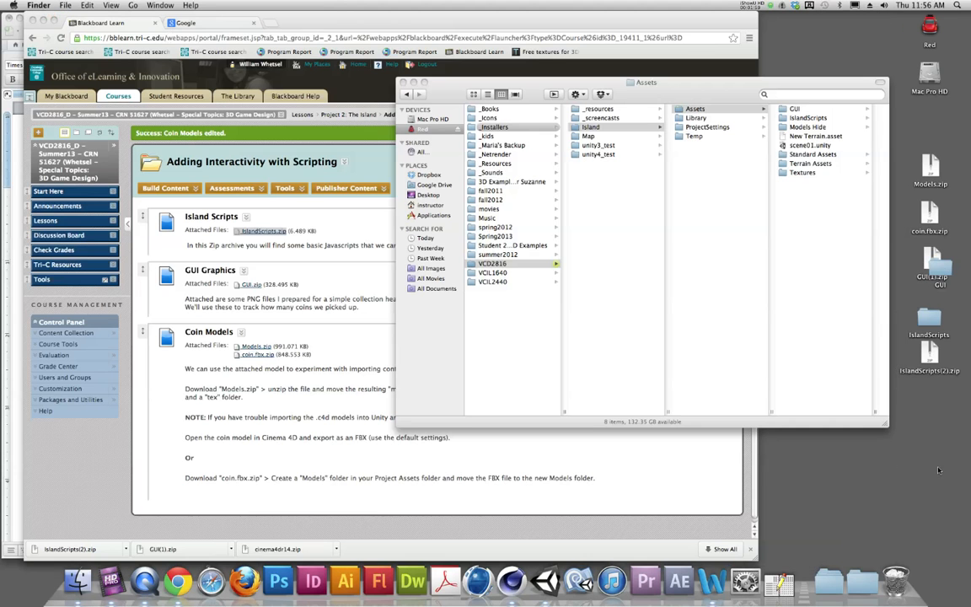
click(700, 205)
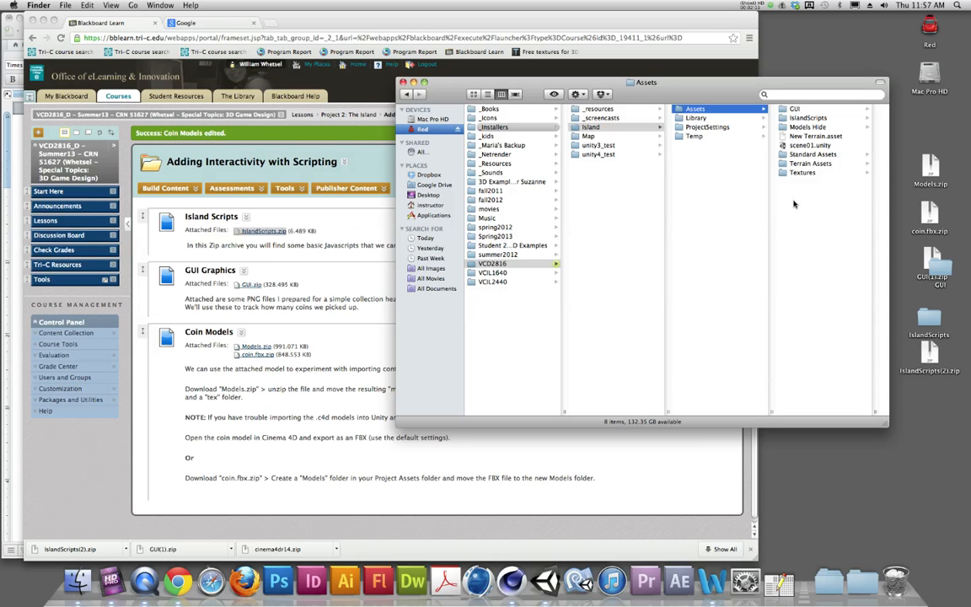
click(805, 156)
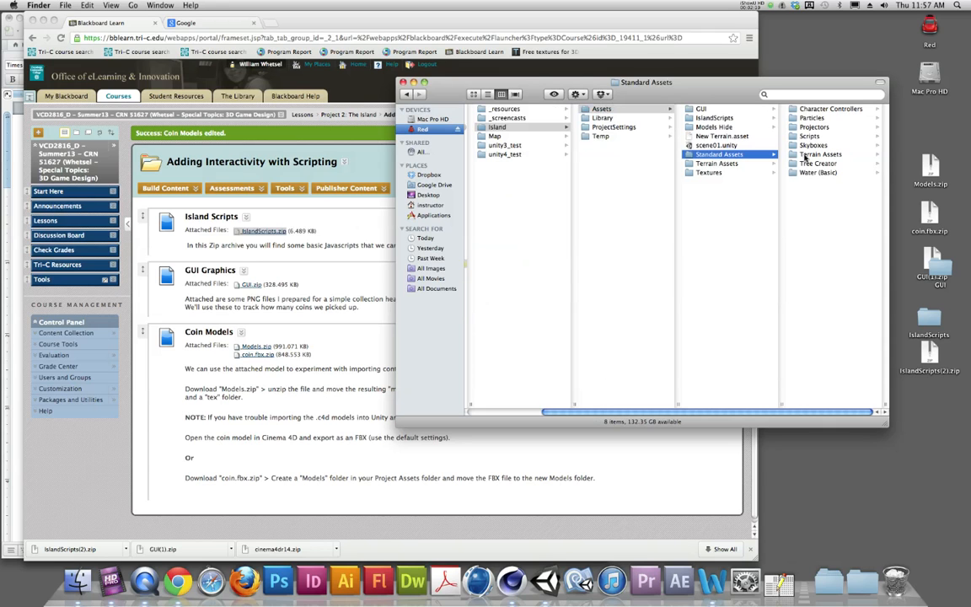
click(717, 163)
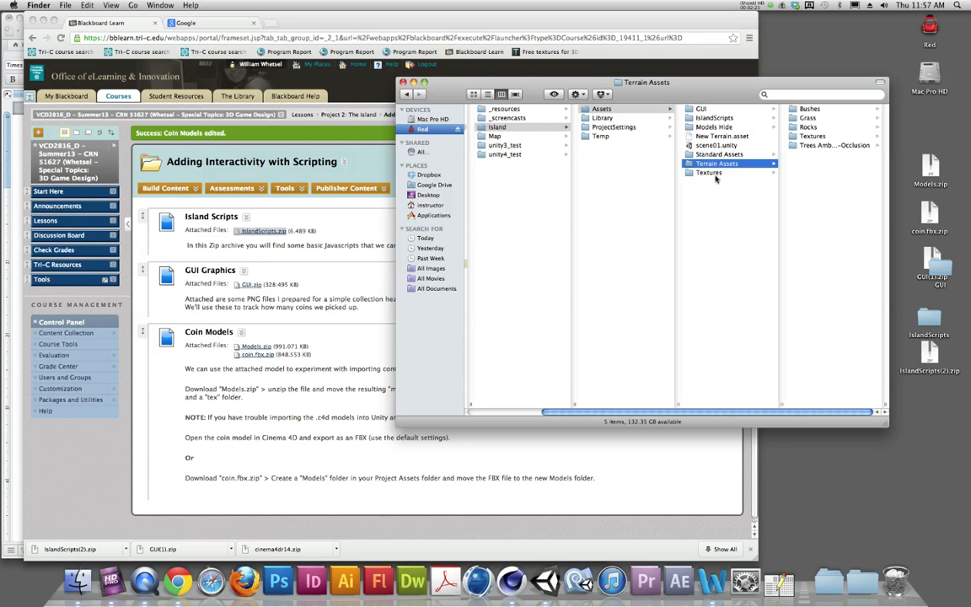
click(712, 173)
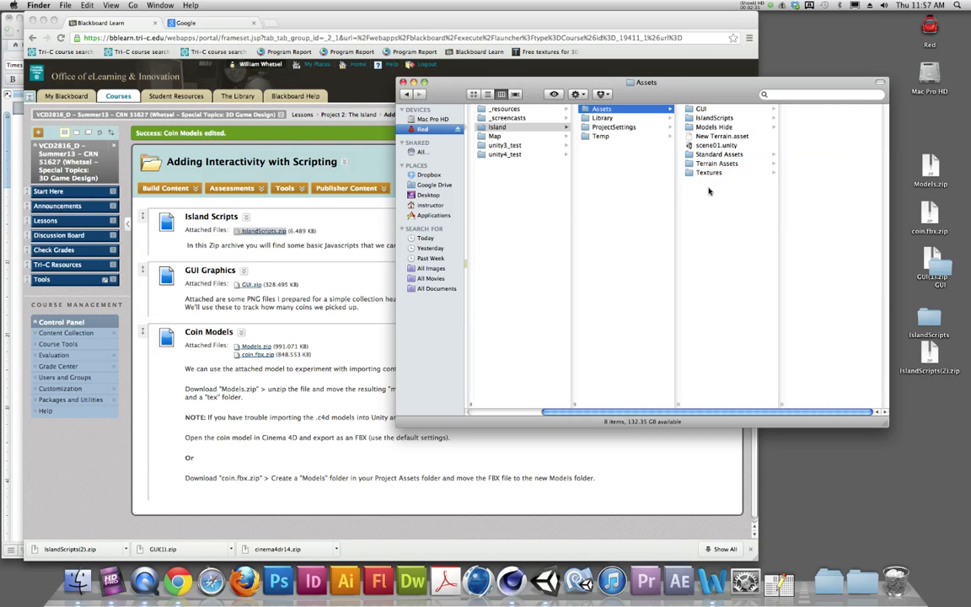
click(693, 110)
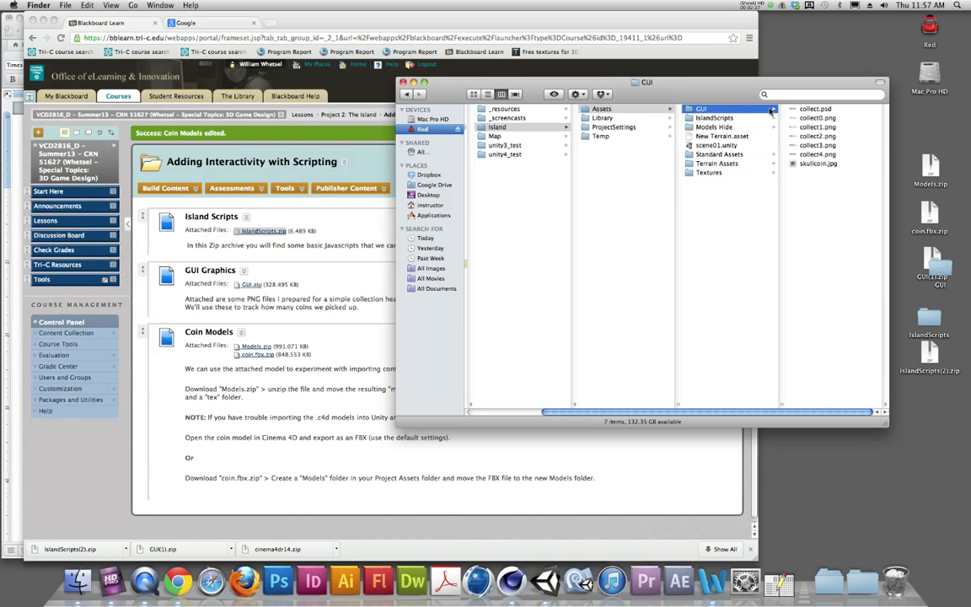
click(699, 119)
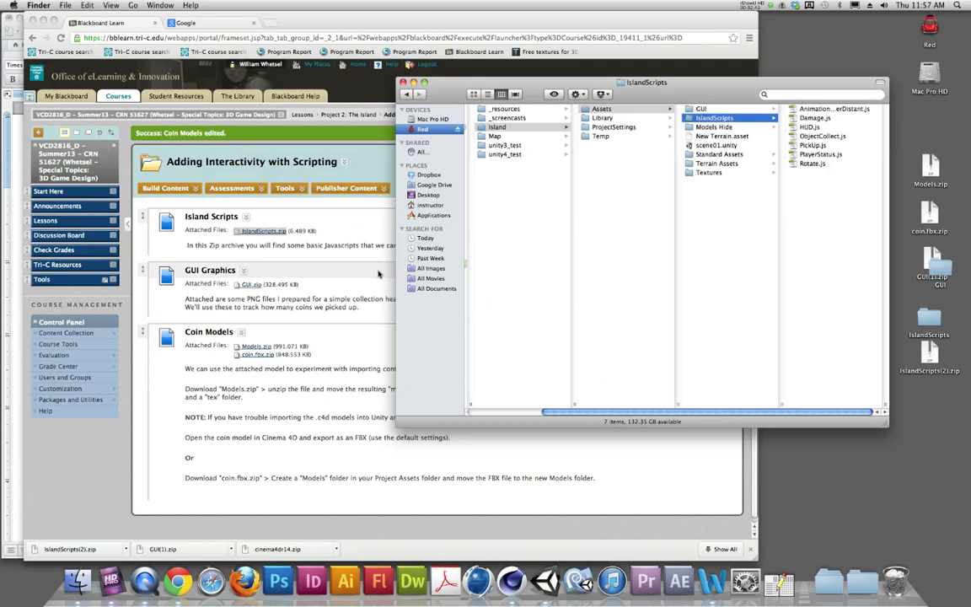
Extract Models.zip on the desktop and inspect the coin.c4d file and tex folder in the Models folder
click(383, 245)
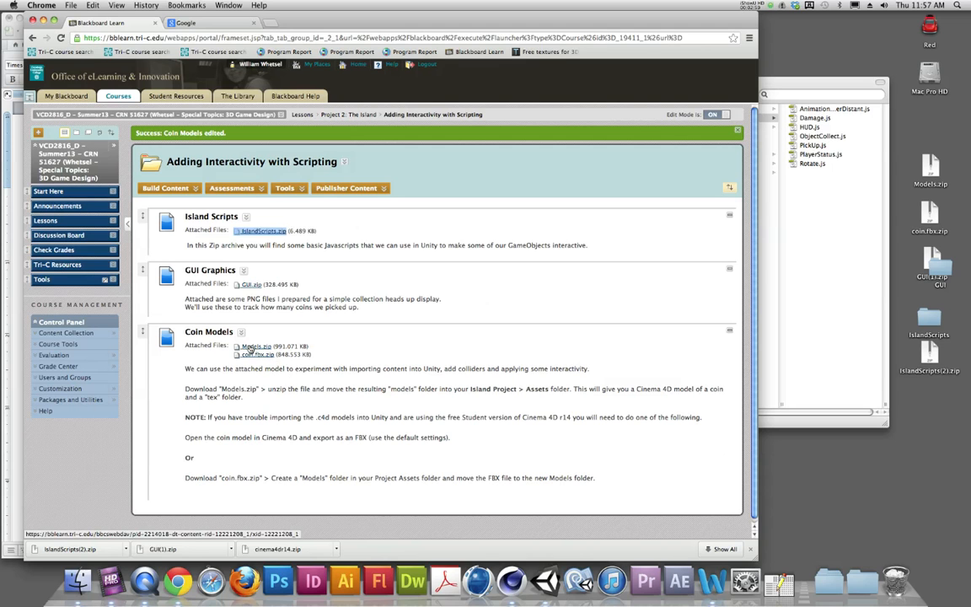
double_click(931, 165)
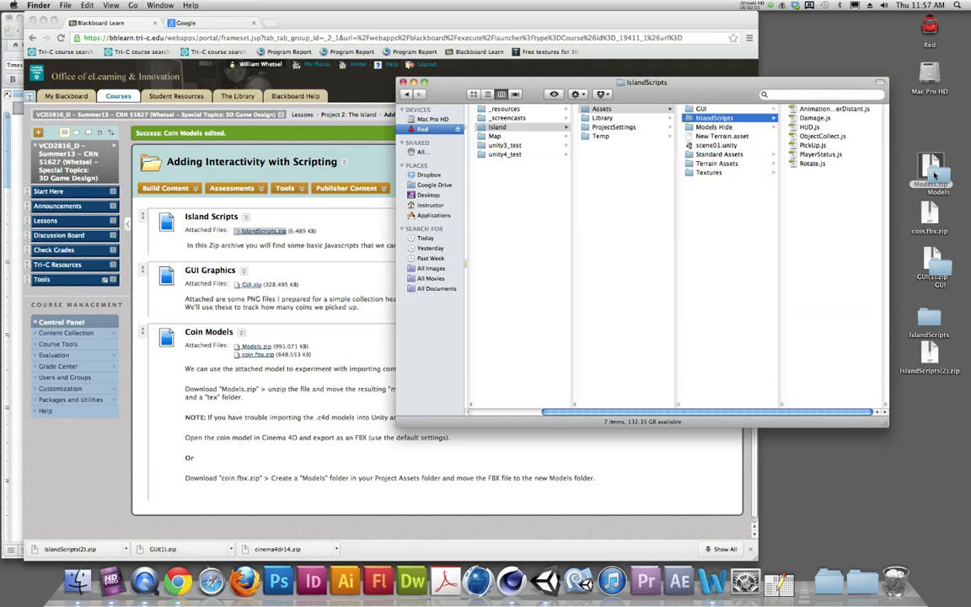
double_click(932, 173)
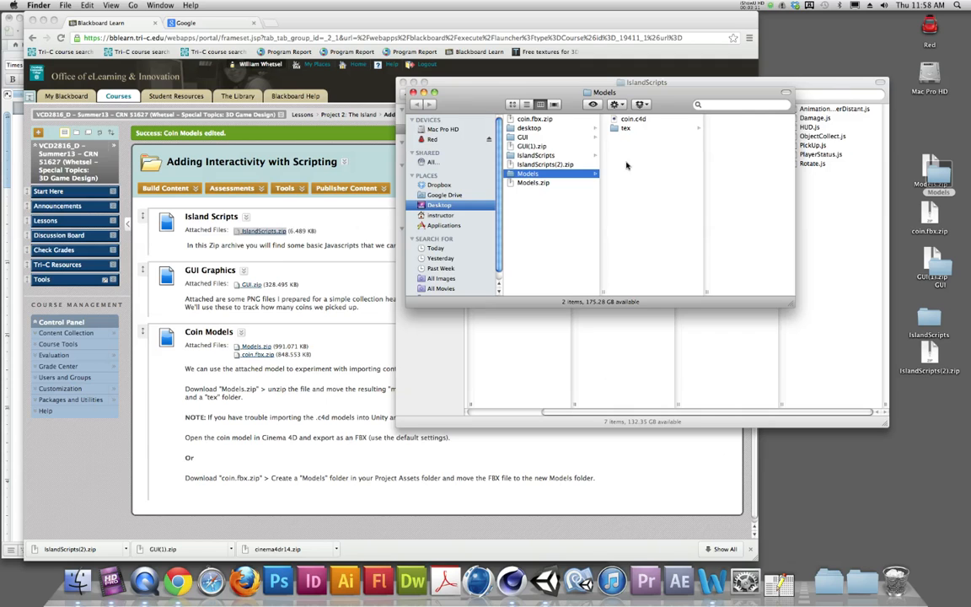
click(613, 121)
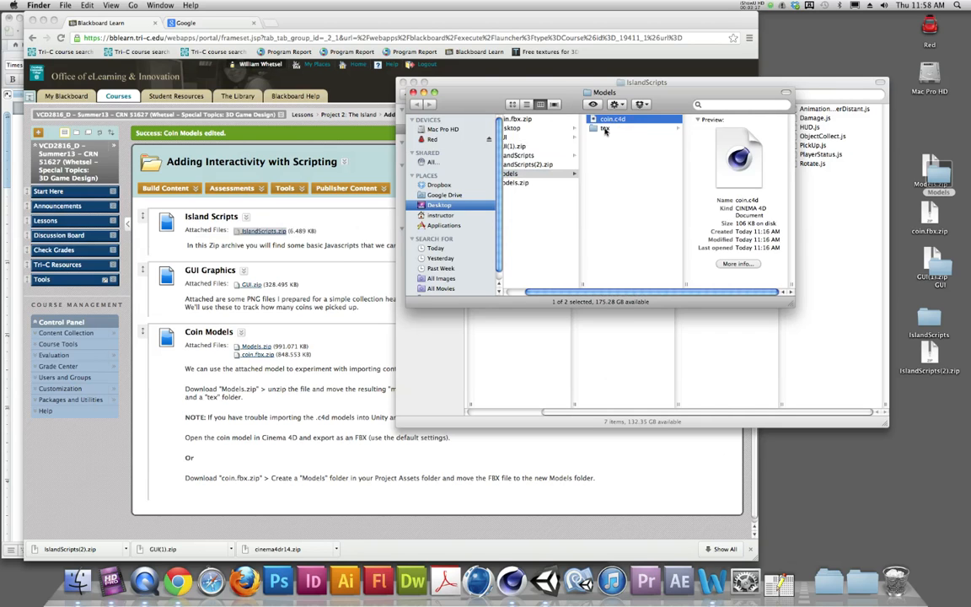
click(606, 128)
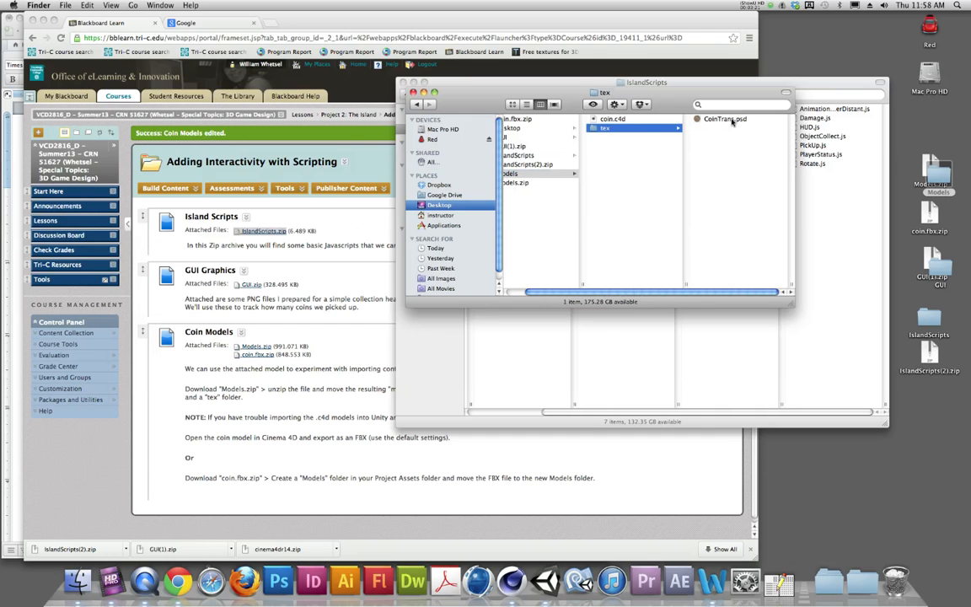
Open coin.c4d in Cinema 4D and render the perspective view to examine the coin model
double_click(611, 119)
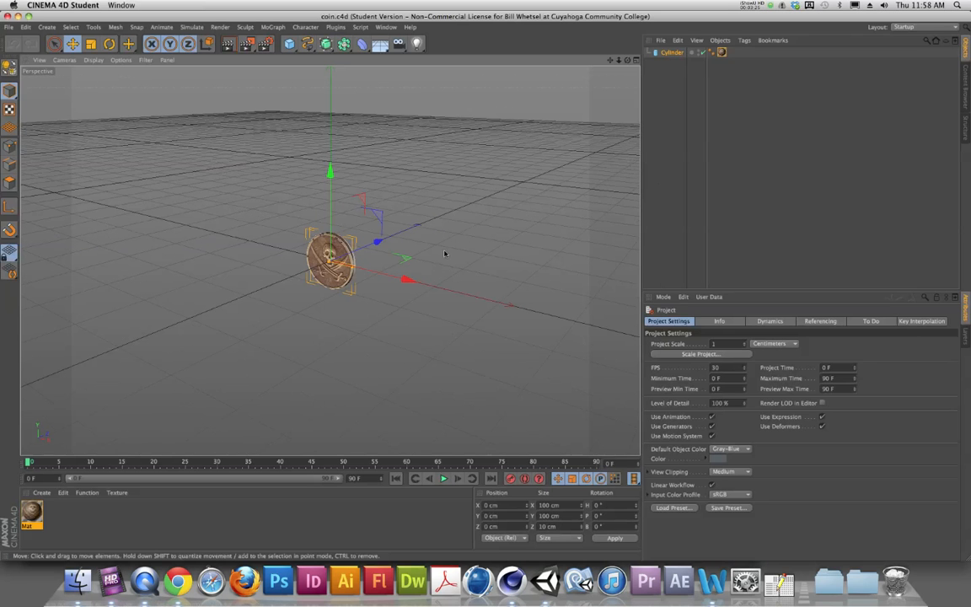
key(super+r)
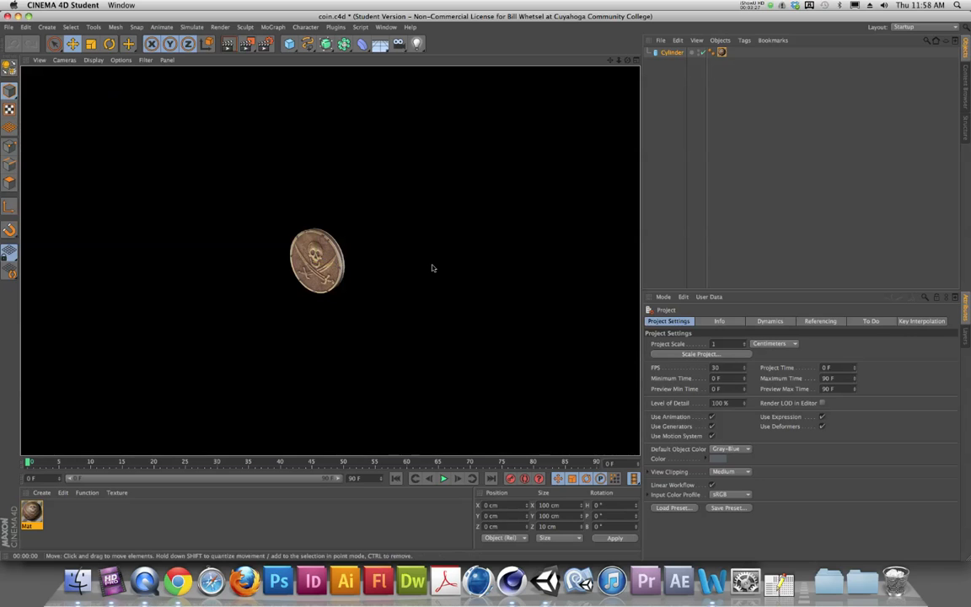
mouse_move(363, 289)
alt+mouse_down()
mouse_move(413, 282)
mouse_move(348, 274)
mouse_move(364, 279)
alt+mouse_up()
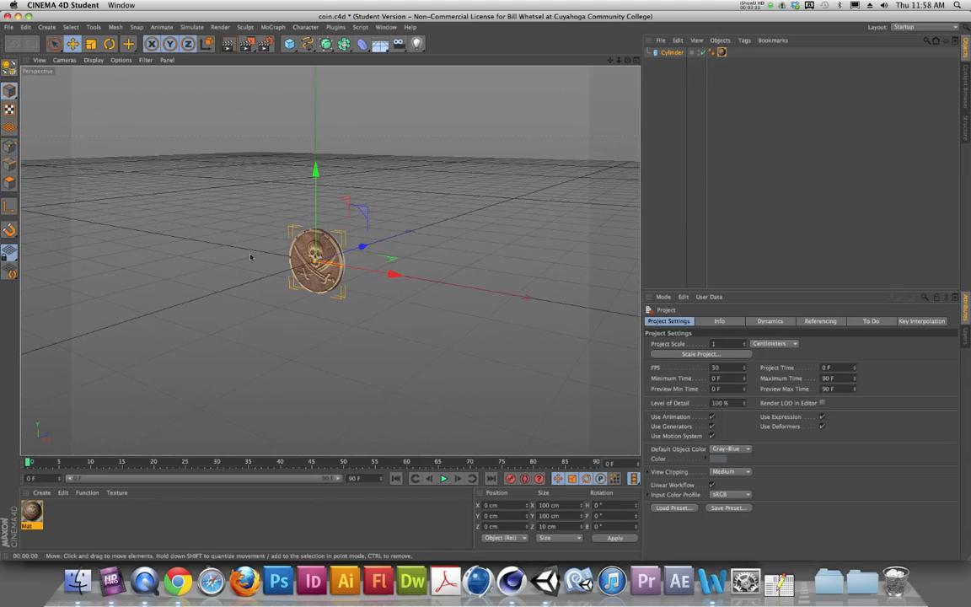
Check the coin cylinder's radius, and add a cube moved about 217 cm along X beside the coin
click(672, 52)
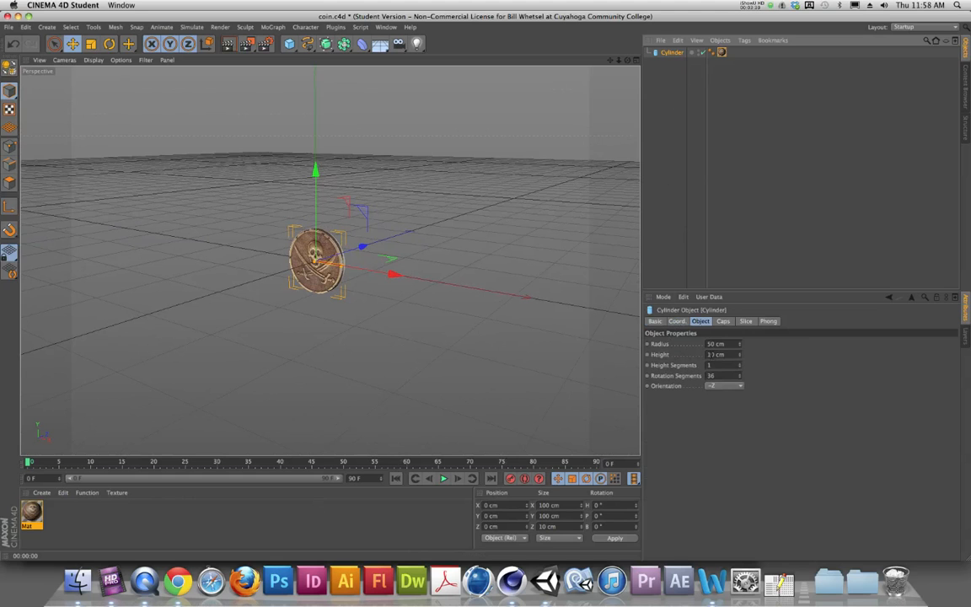
drag(716, 345, 706, 344)
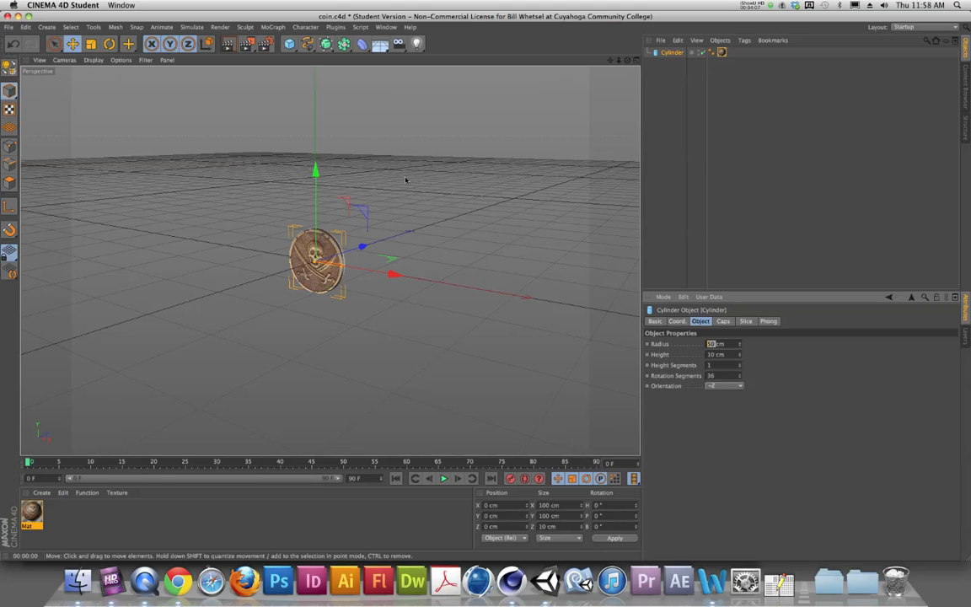
click(289, 44)
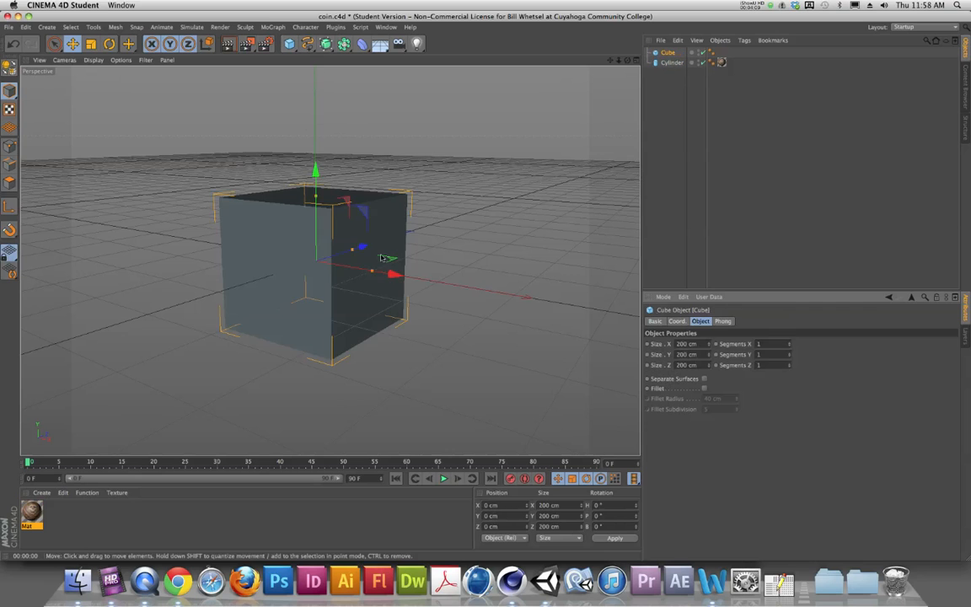
drag(392, 270, 541, 300)
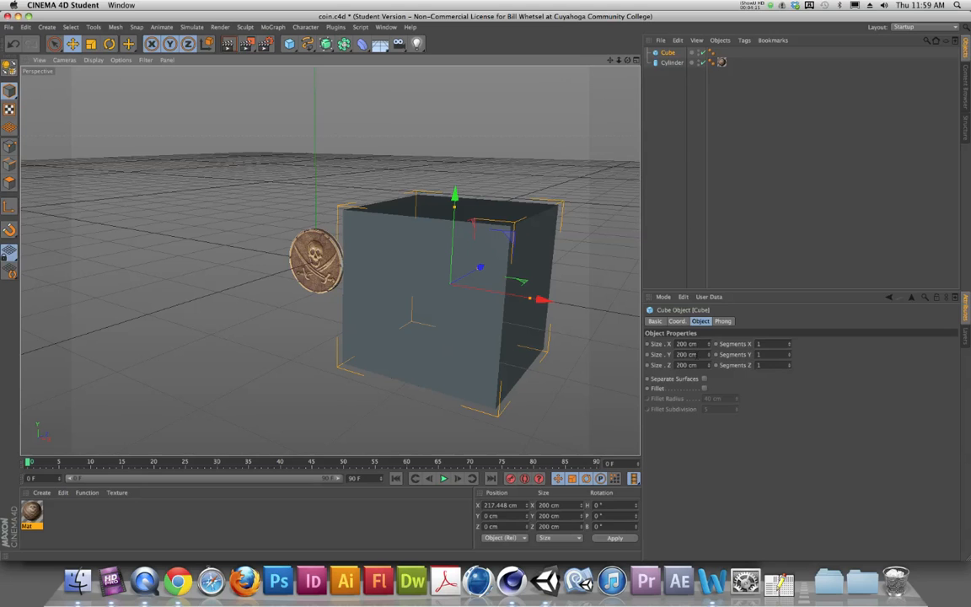
Set the cube's X and Z sizes to 50 cm to make an upright reference block beside the coin
double_click(679, 354)
double_click(696, 344)
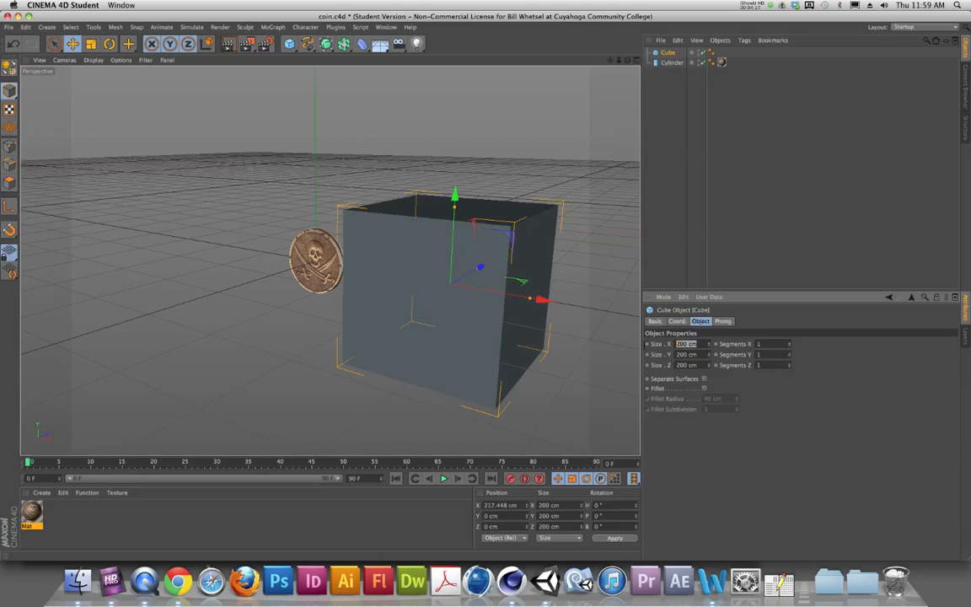
text(50)
drag(699, 365, 639, 366)
text(50)
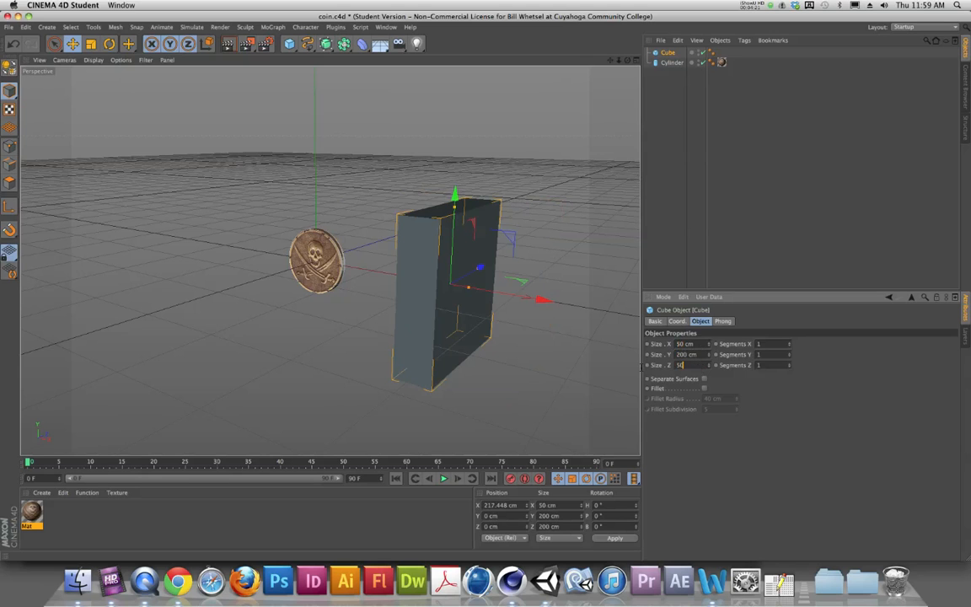
key(Return)
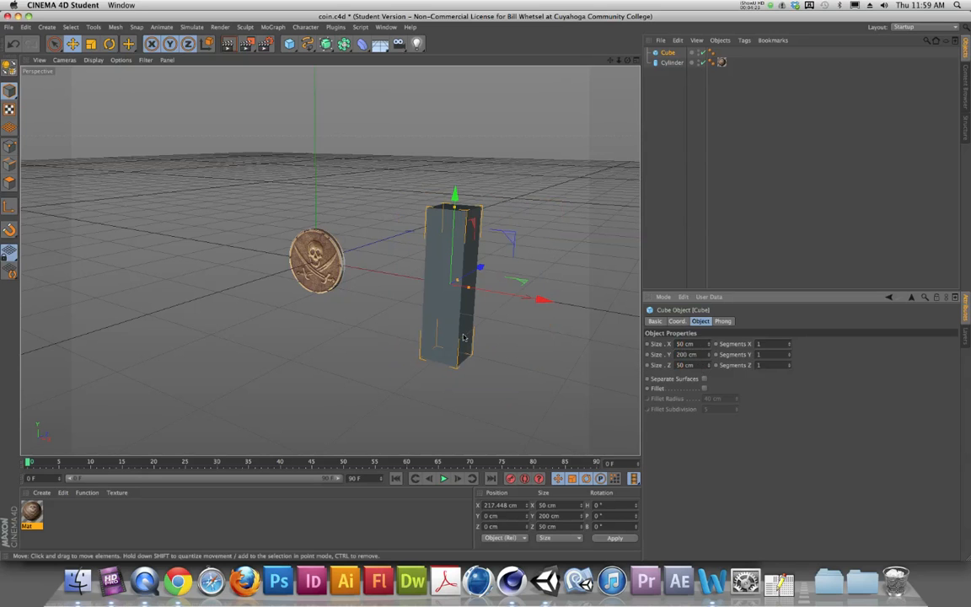
click(683, 354)
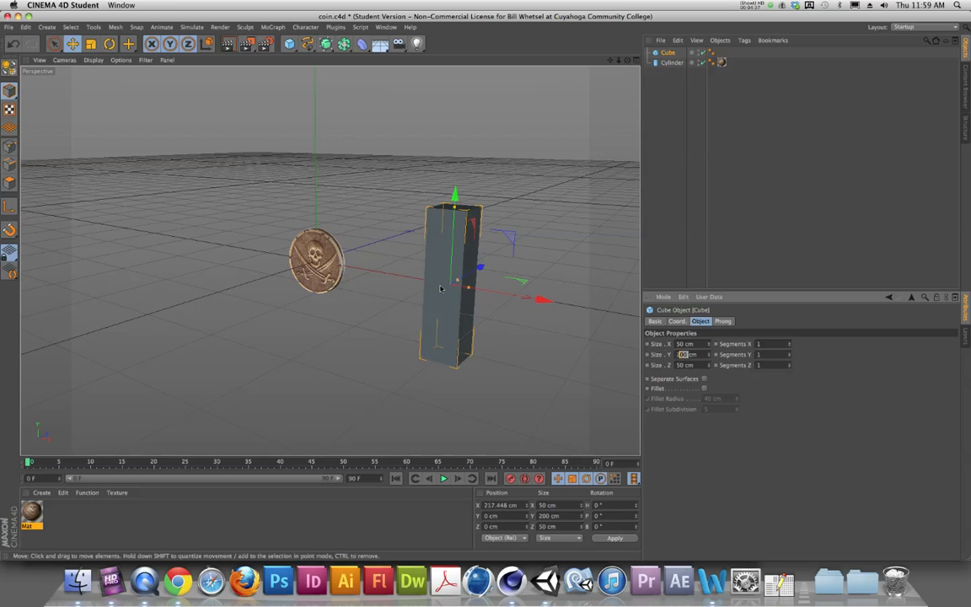
Switch to Unity and add a cube to the island scene, framing it in the Scene view
click(545, 581)
click(151, 5)
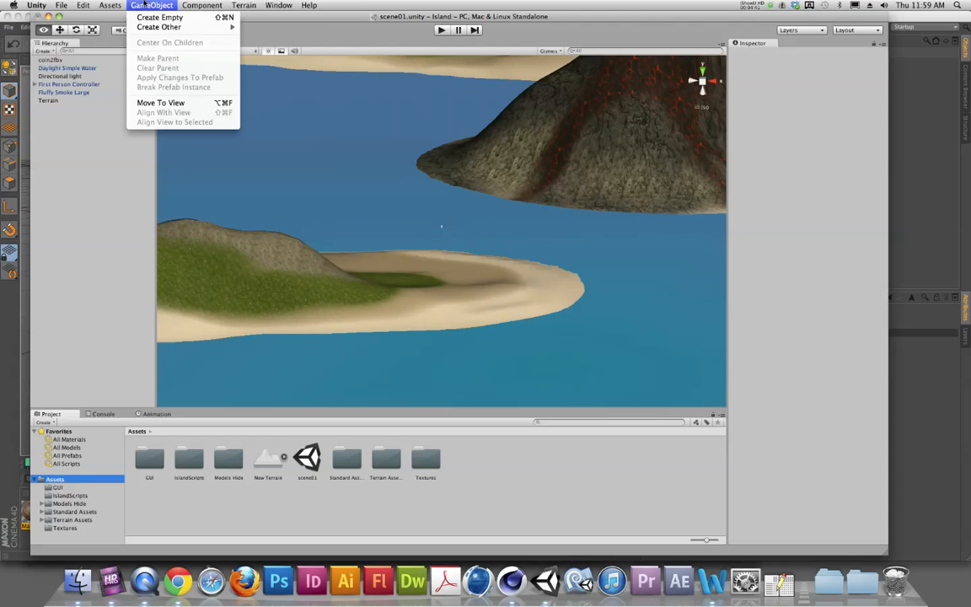
mouse_move(168, 27)
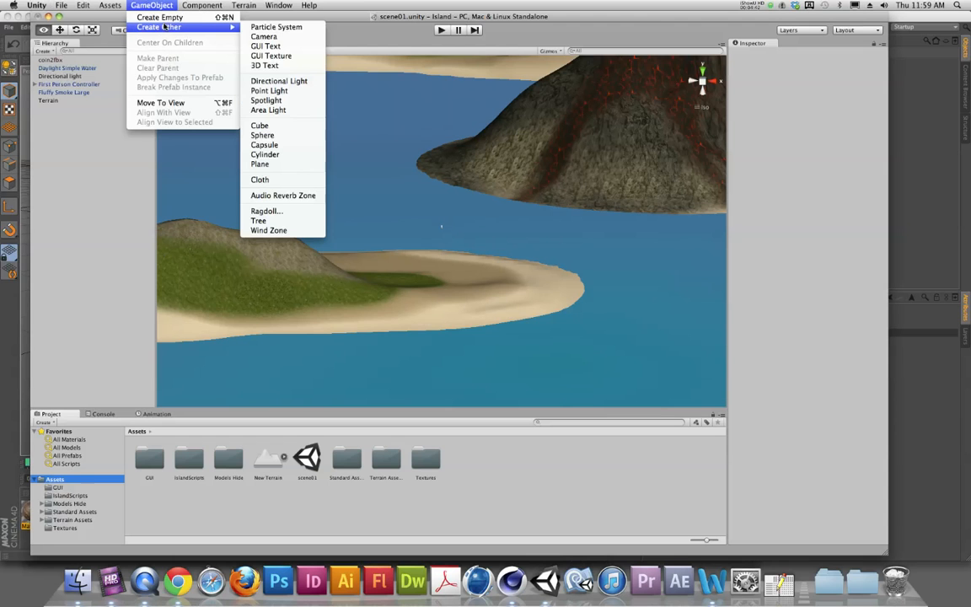
click(262, 125)
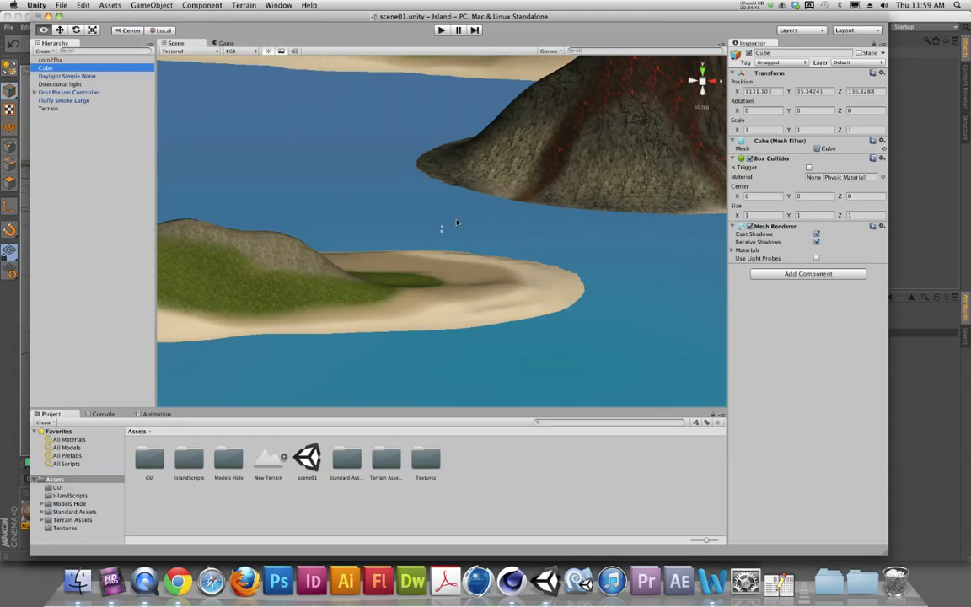
double_click(42, 67)
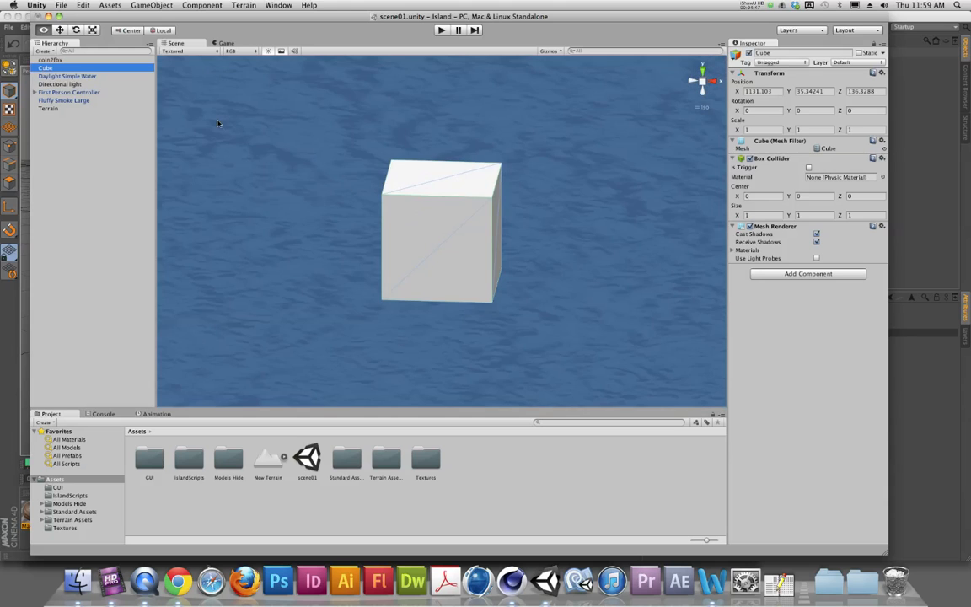
Lower the cube toward the sand with the Move tool, to a Y position of about 13.7
scroll(325, 179, down, 5)
click(60, 32)
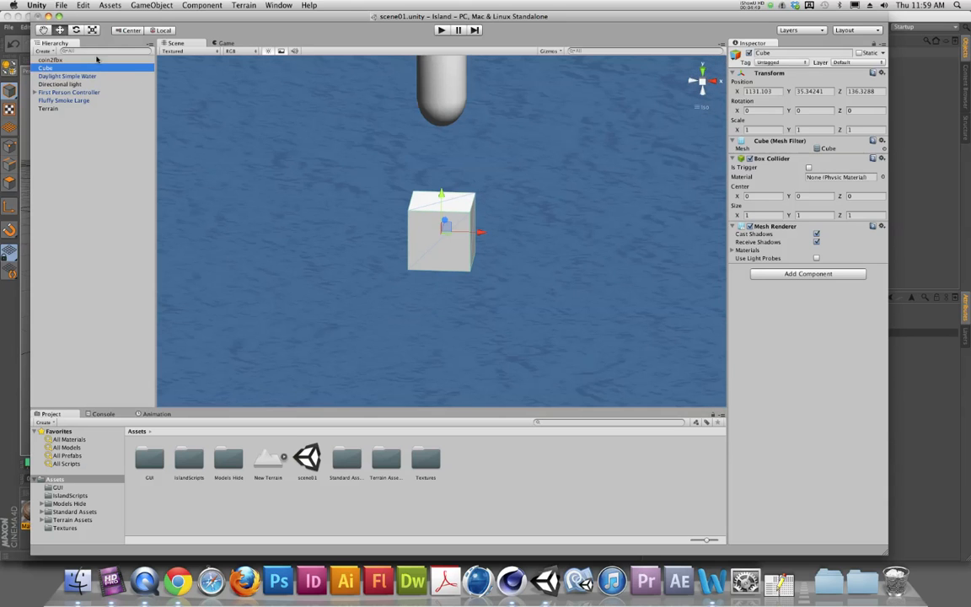
scroll(434, 255, down, 8)
middle_drag(445, 300, 445, 248)
scroll(445, 260, down, 3)
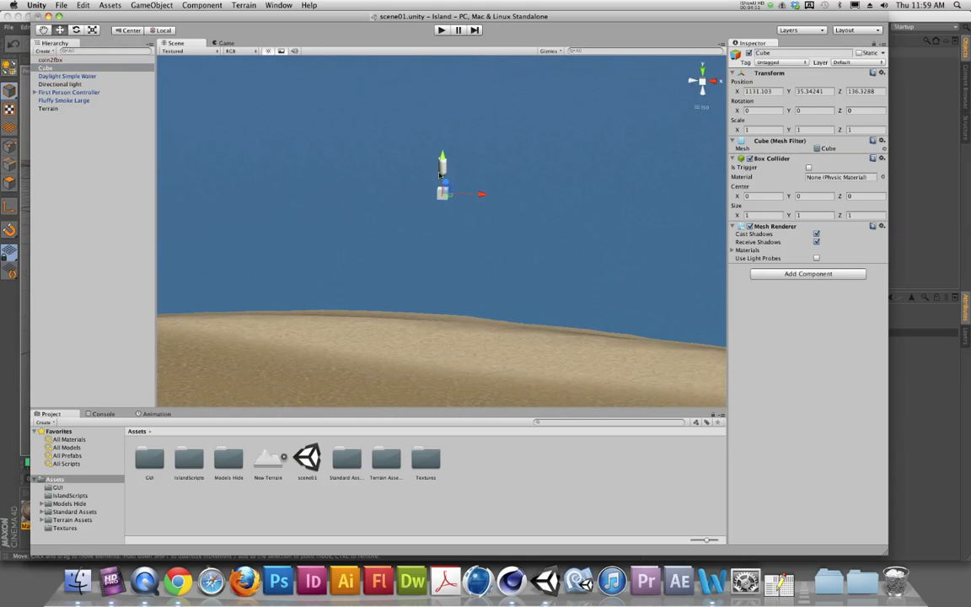
drag(439, 174, 448, 368)
middle_drag(448, 367, 450, 254)
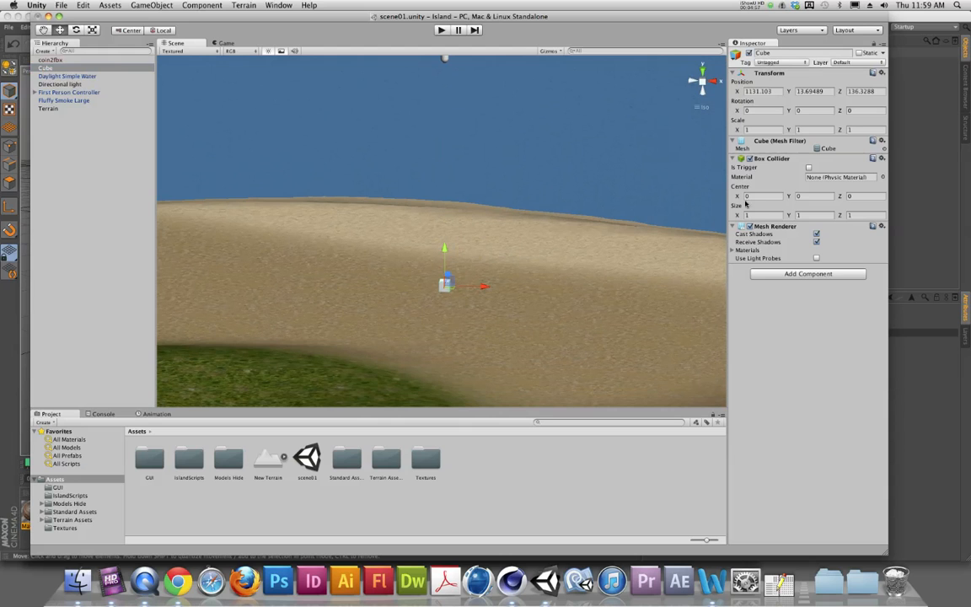
Set the cube's Y scale to 2 and reposition it vertically at a Y position of about 6.5
click(803, 131)
text(2)
drag(438, 260, 445, 312)
alt+drag(457, 364, 454, 316)
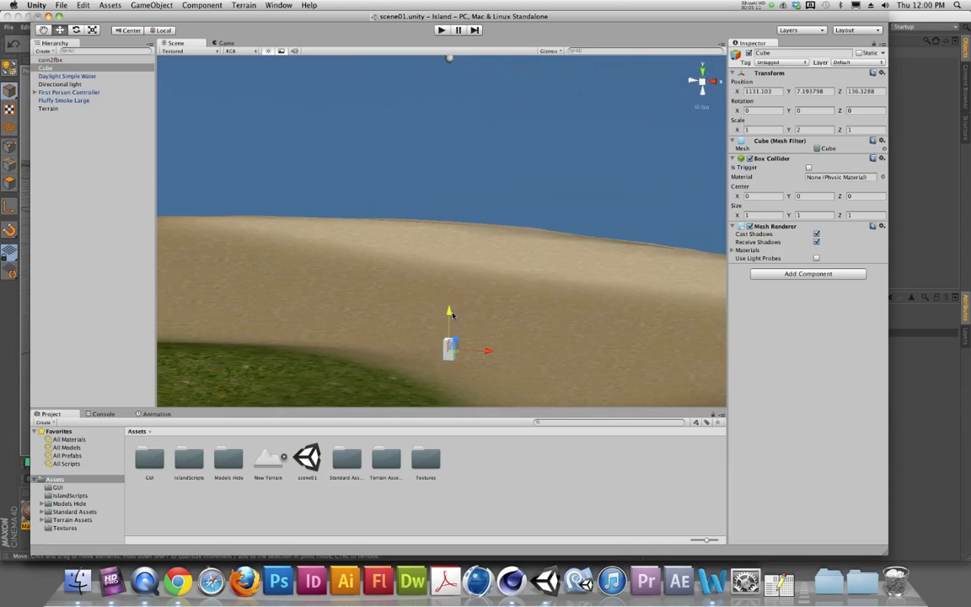
scroll(483, 265, down, 2)
drag(449, 296, 461, 80)
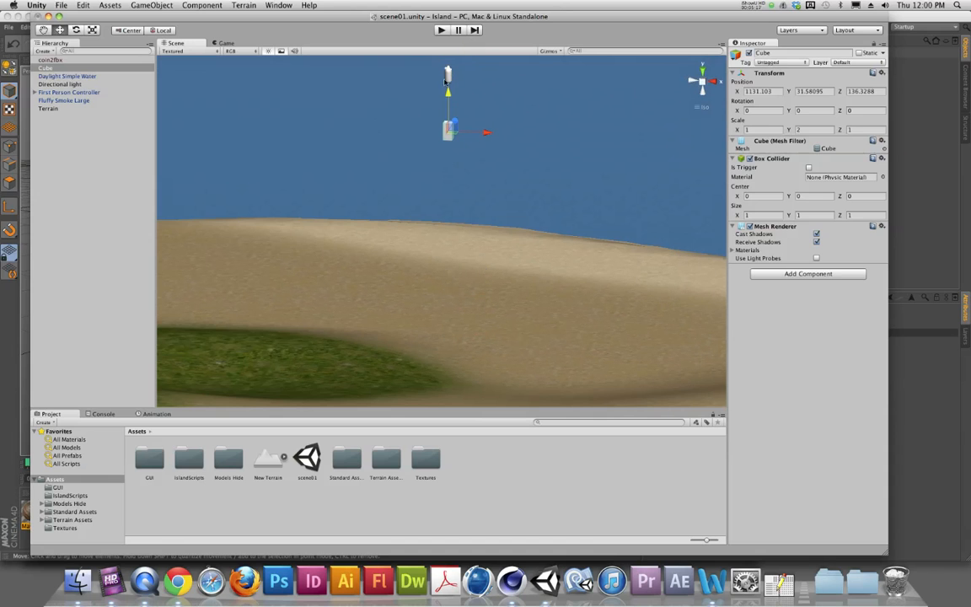
drag(449, 95, 457, 304)
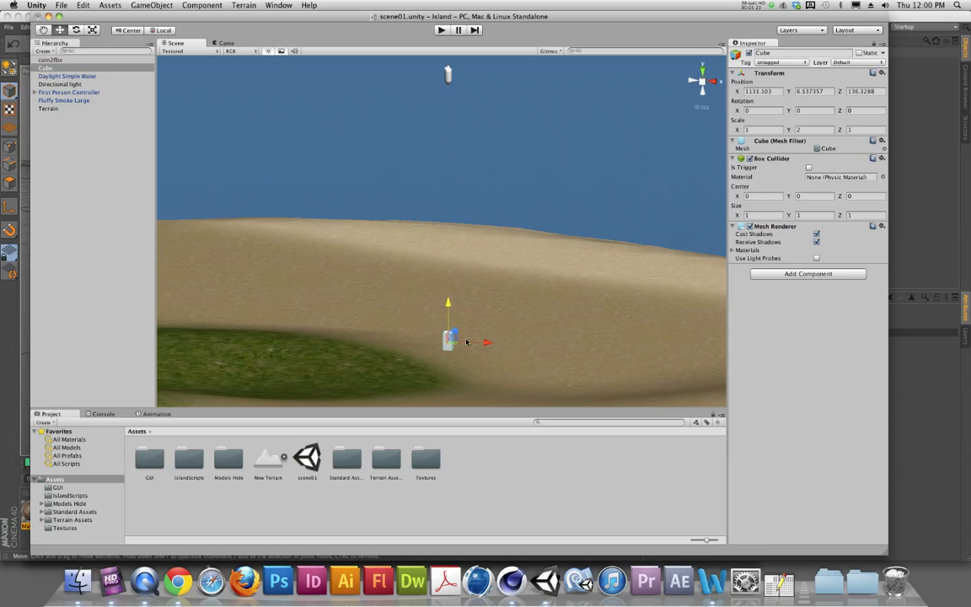
Set the cube's X and Z scale to 0.5 in its Transform
click(753, 130)
text(0.5)
key(Tab)
key(Tab)
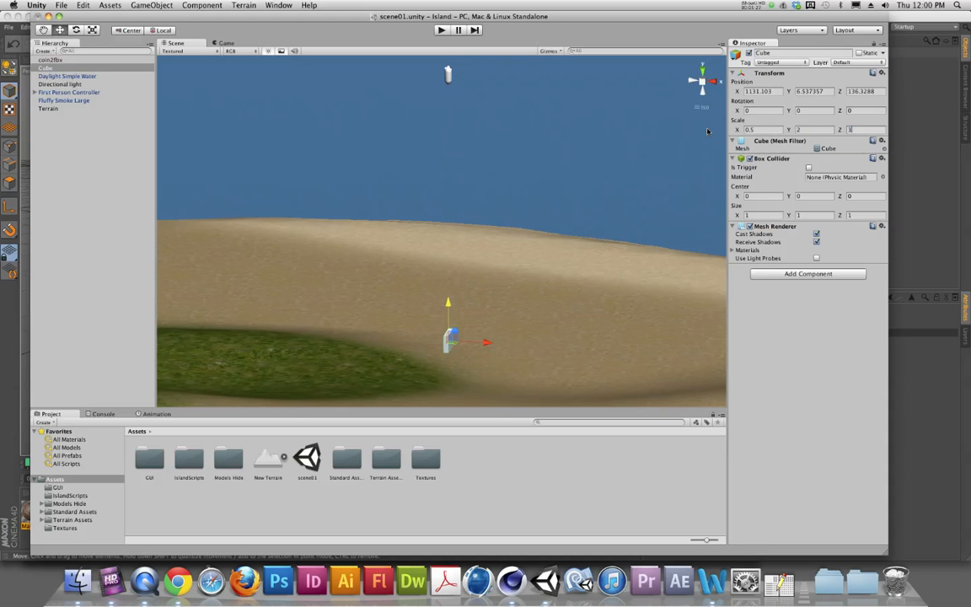
text(35)
key(BackSpace)
key(BackSpace)
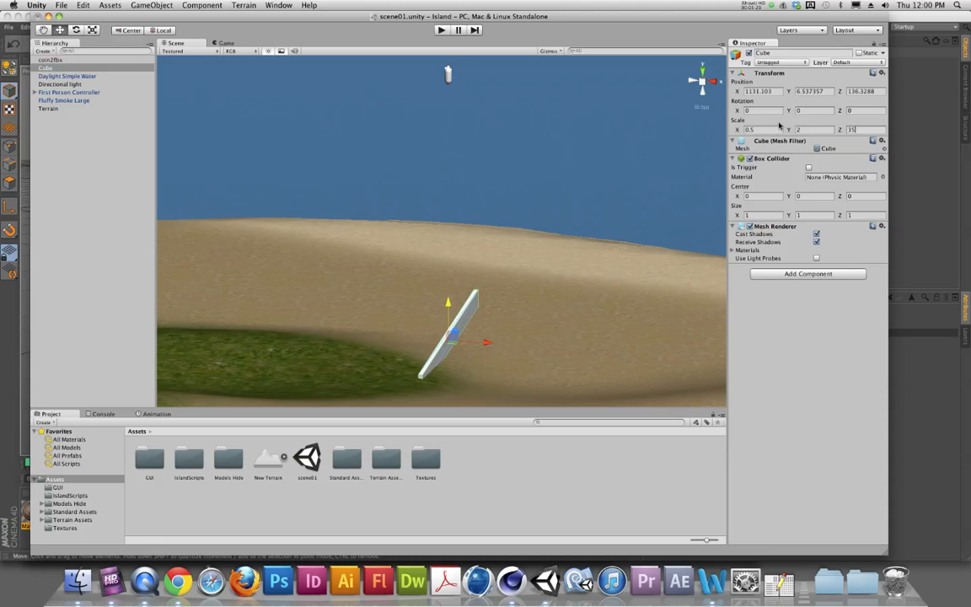
text(.5)
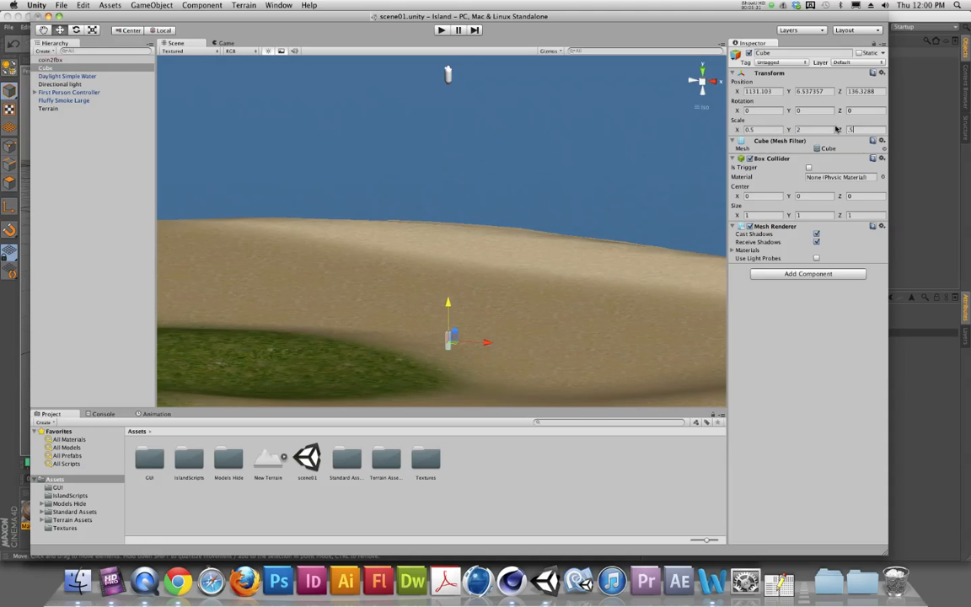
Examine the scaled cube against the terrain and delete it from the scene
alt+drag(515, 241, 465, 325)
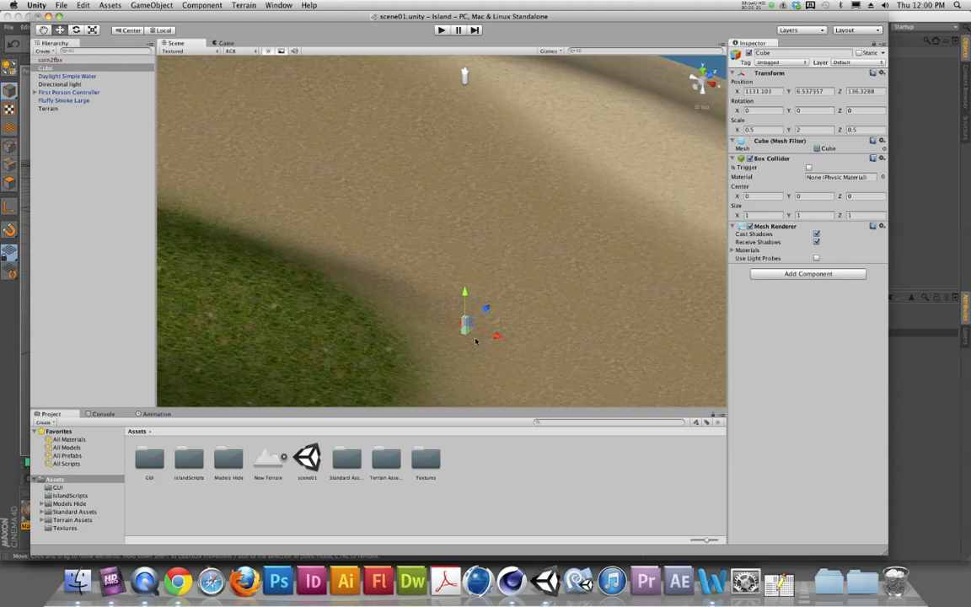
scroll(511, 309, down, 5)
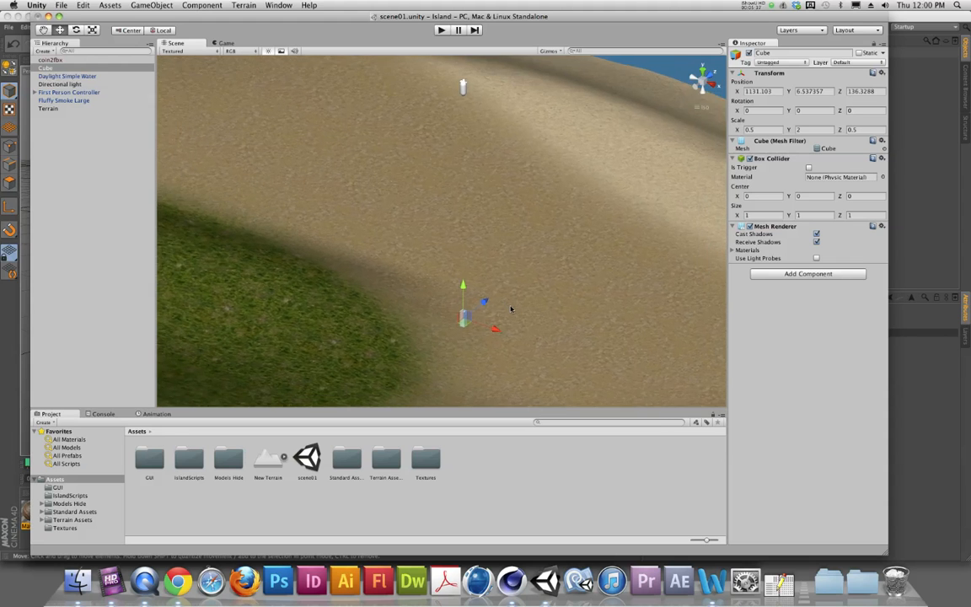
scroll(508, 312, down, 5)
alt+drag(510, 314, 520, 279)
scroll(511, 314, up, 3)
scroll(510, 314, up, 10)
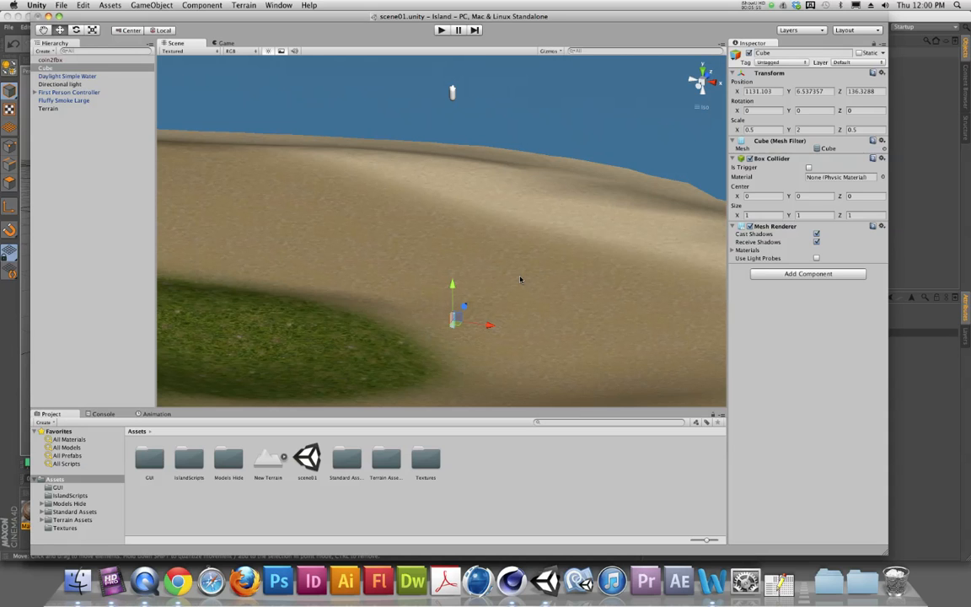
key(super+BackSpace)
Switch to Cinema 4D, delete the reference cube, close coin.c4d without saving and quit the program
click(512, 581)
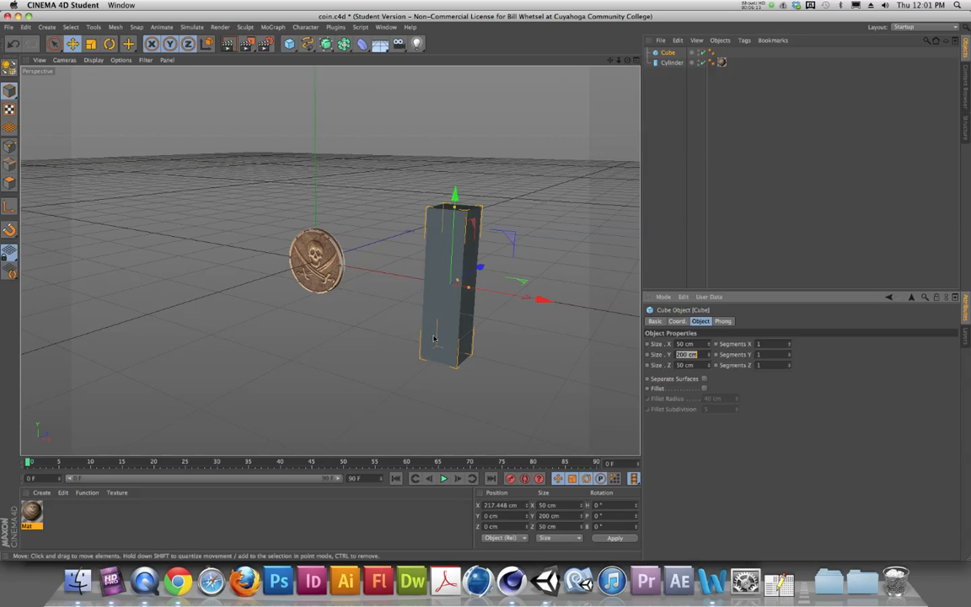
key(BackSpace)
drag(458, 280, 496, 273)
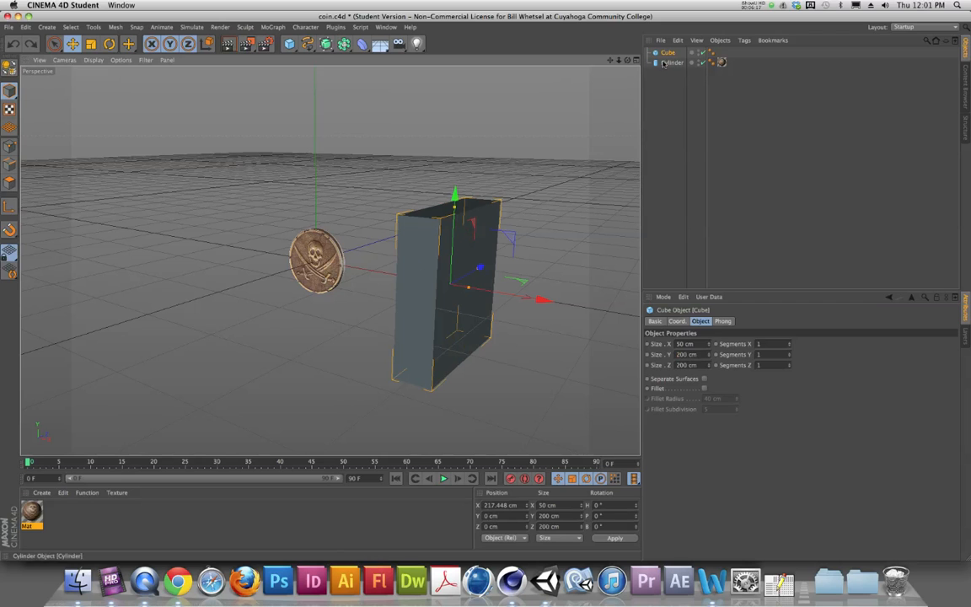
key(Delete)
key(super+w)
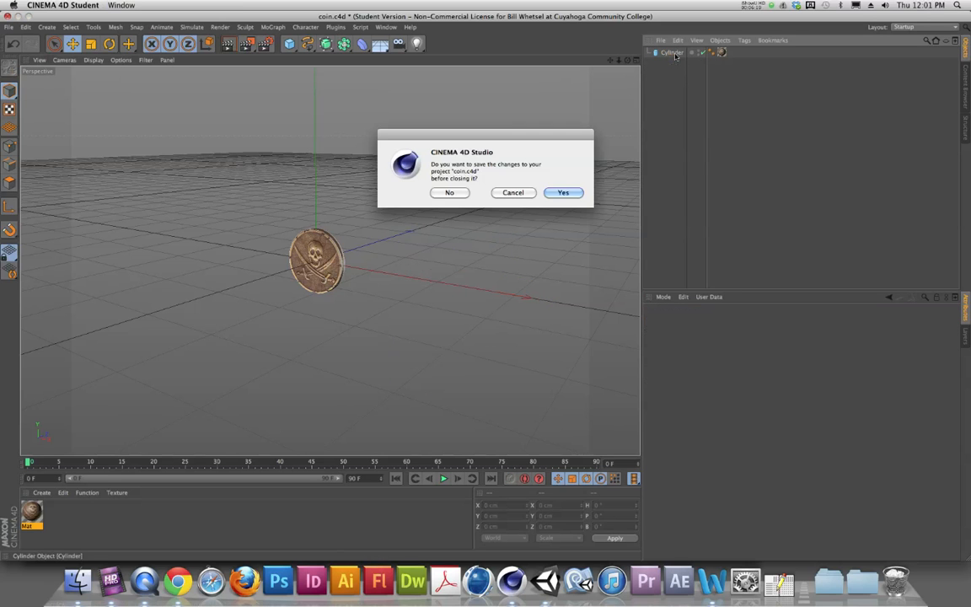
click(459, 192)
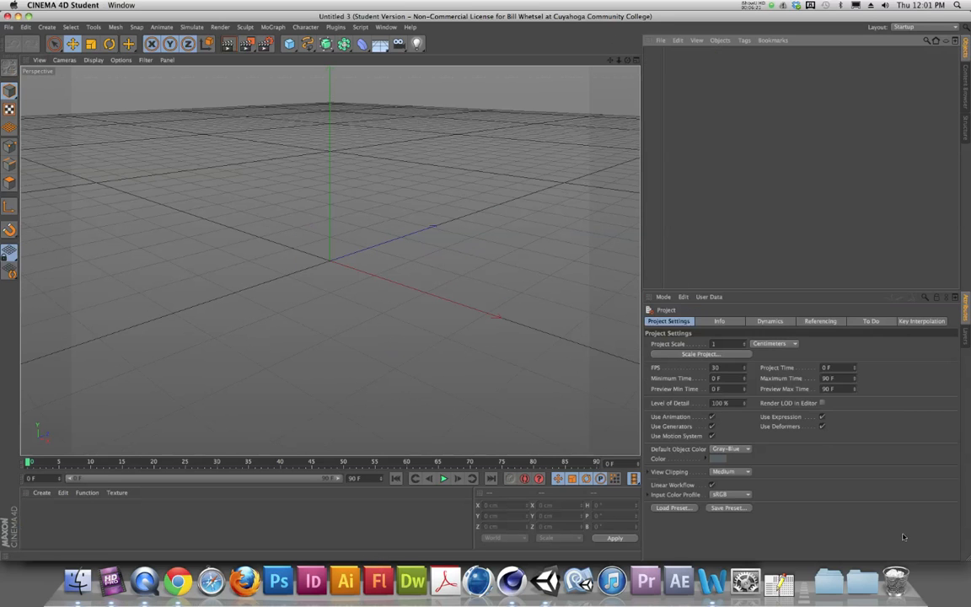
key(super+q)
Inspect the coin.c4d file and tex folder in the desktop's Models folder, and close the open Finder windows
drag(937, 174, 918, 126)
double_click(918, 127)
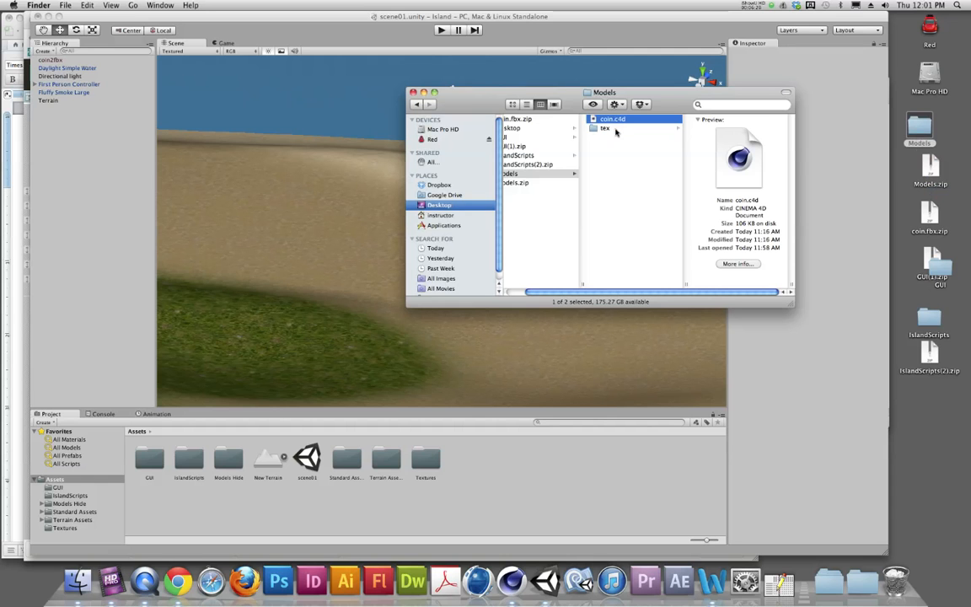
click(603, 128)
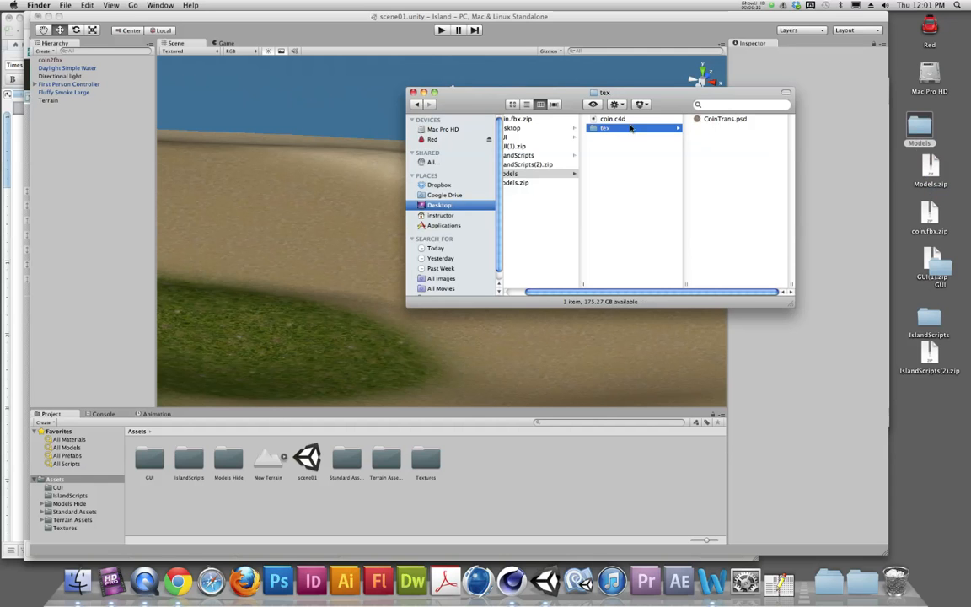
click(413, 93)
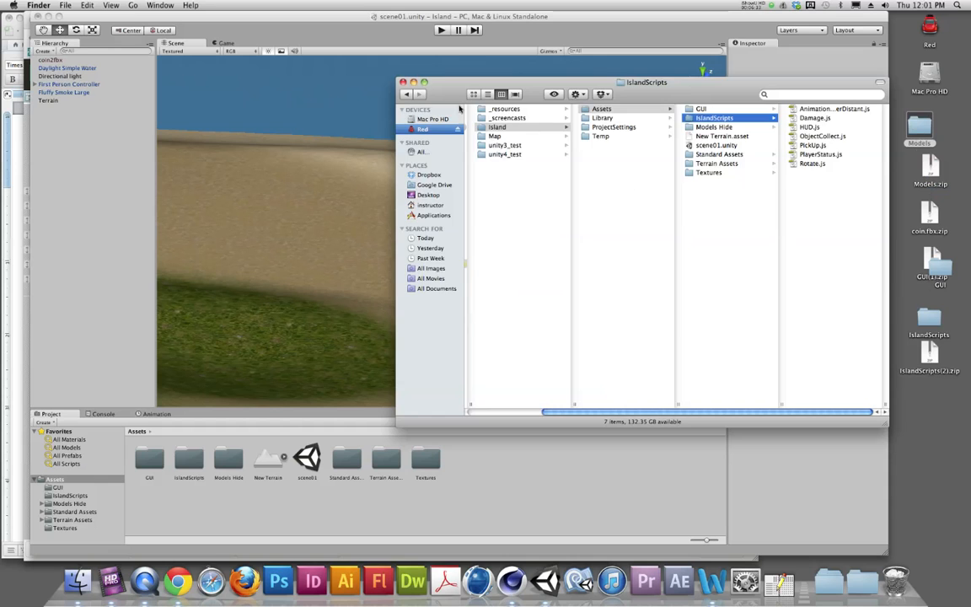
click(402, 83)
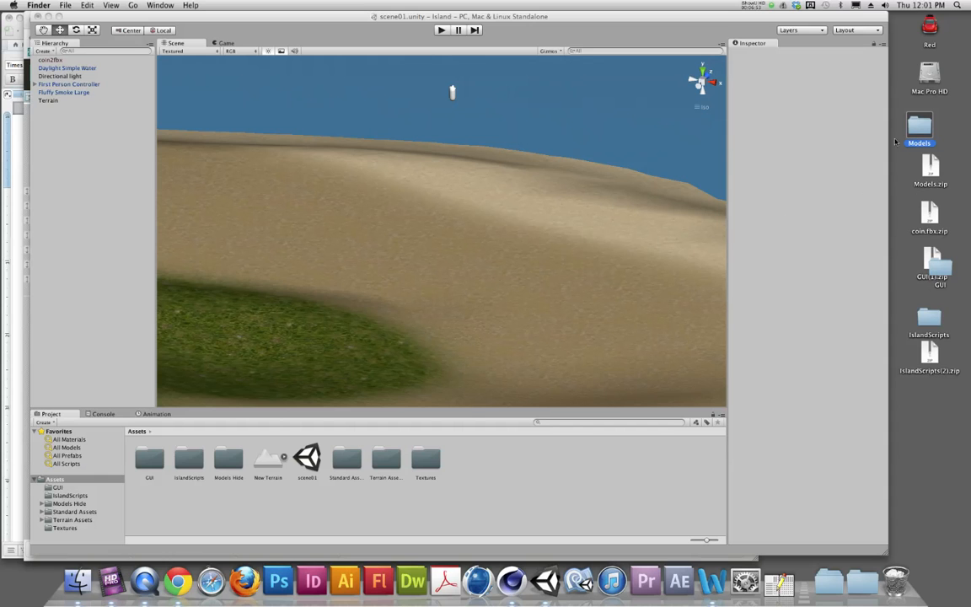
Import the Models folder from the desktop into the Unity project's Assets folder
drag(917, 128, 490, 470)
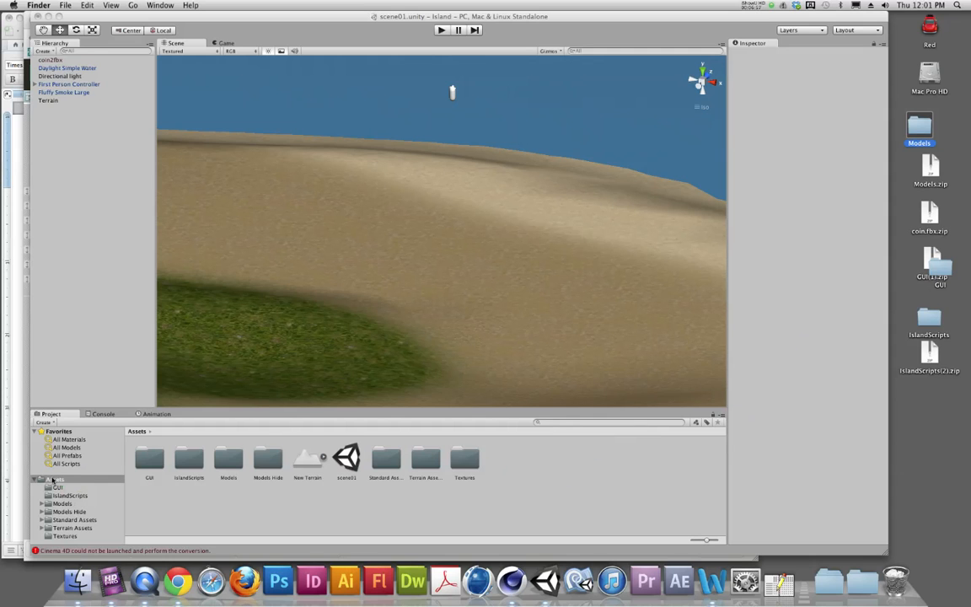
click(52, 478)
click(936, 418)
click(782, 312)
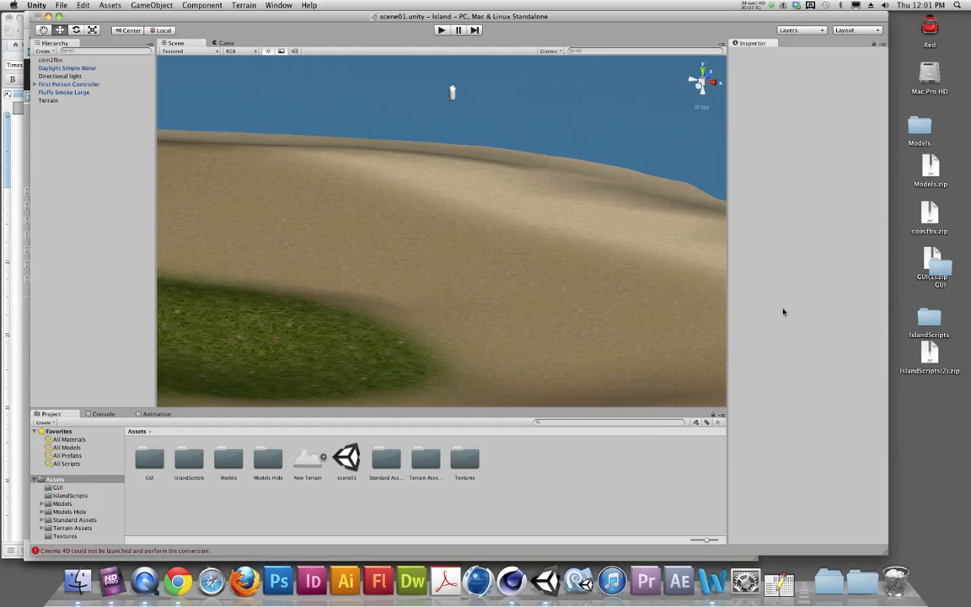
Hide Unity to read the coin model import instructions in the Word document
alt+click(893, 373)
click(696, 488)
alt+click(826, 512)
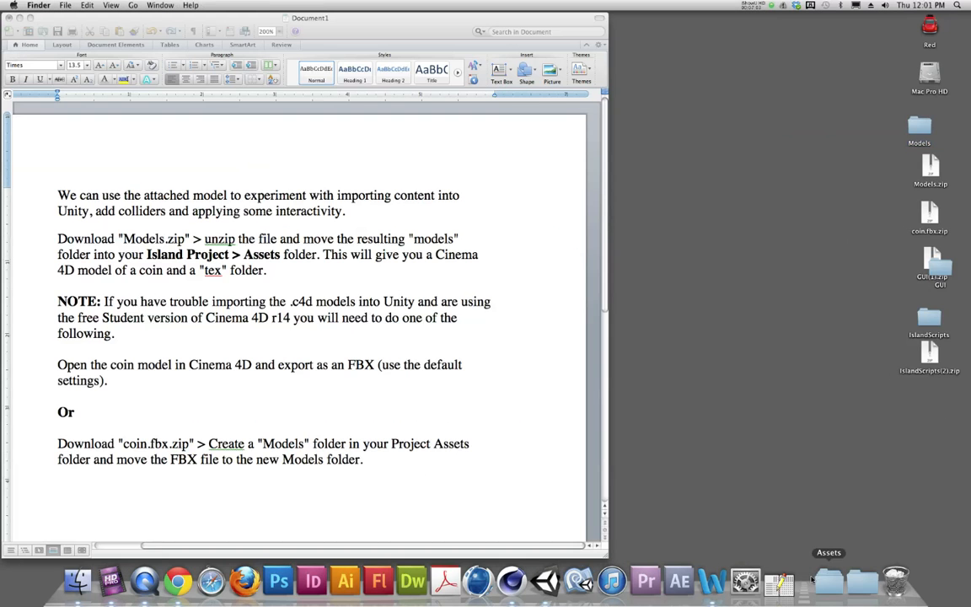
Open the project's Assets folder in Finder, hide the Word document and move the folder window clear of the desktop files
click(824, 581)
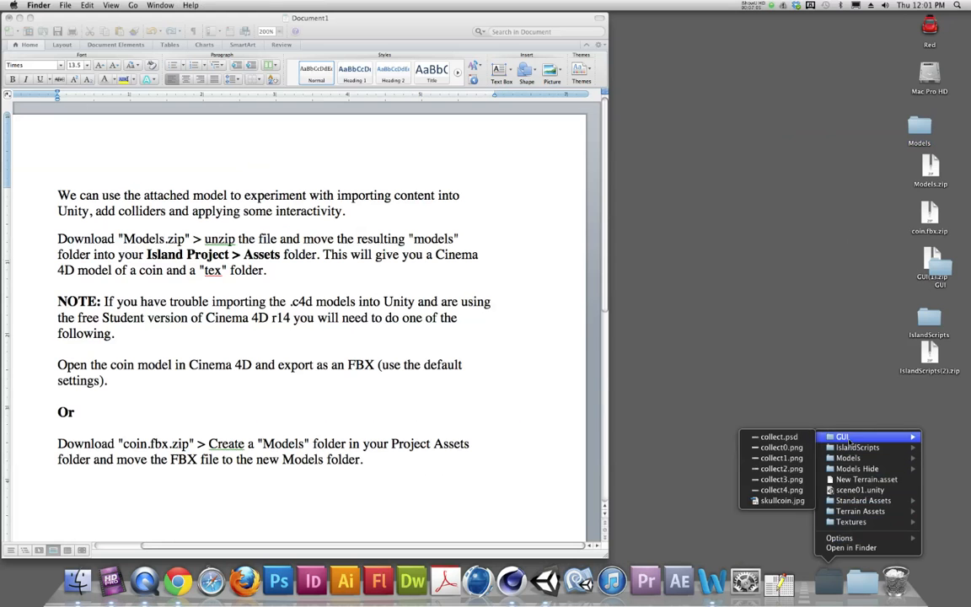
click(853, 548)
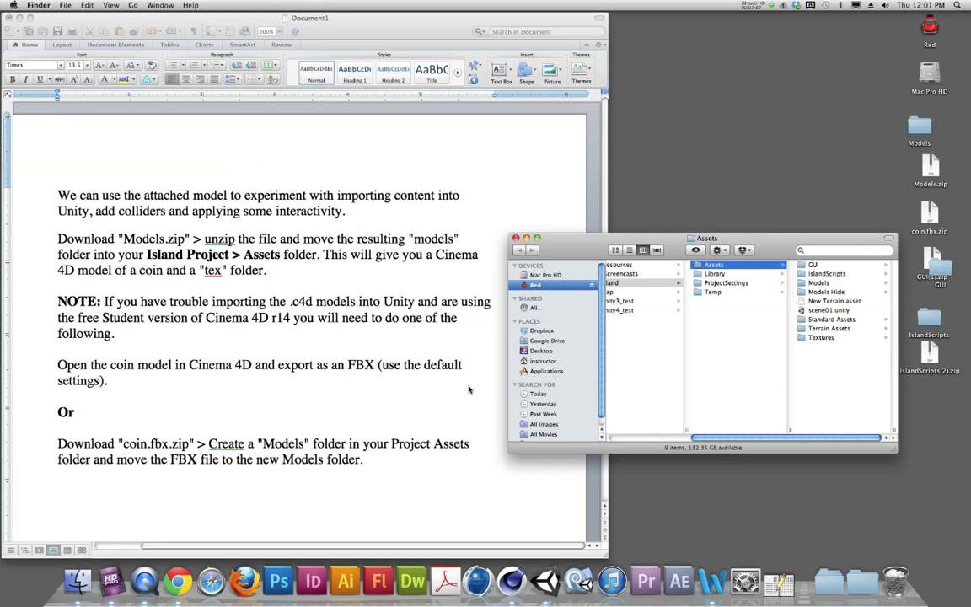
alt+click(414, 348)
key(super+h)
key(super+h)
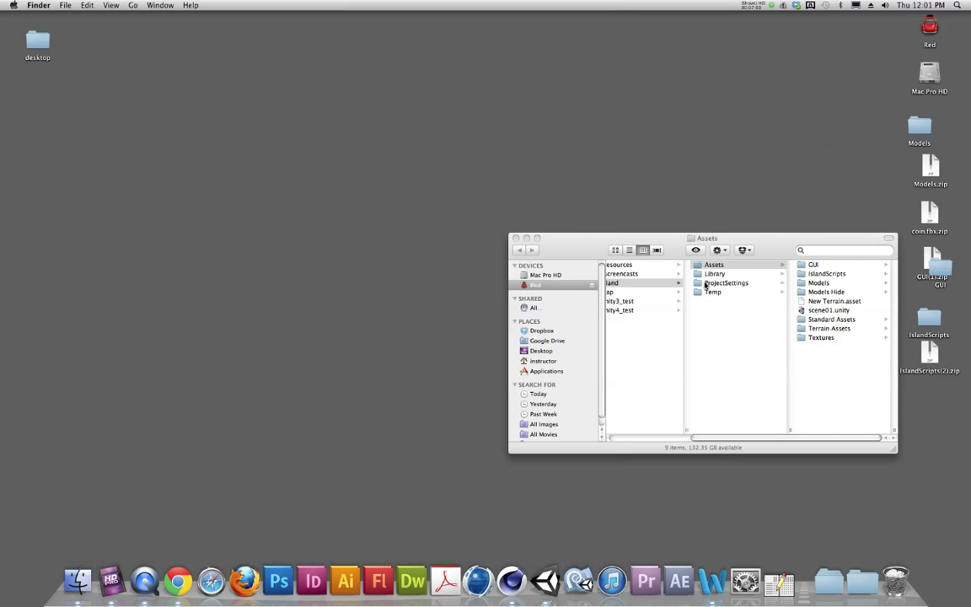
drag(814, 237, 731, 177)
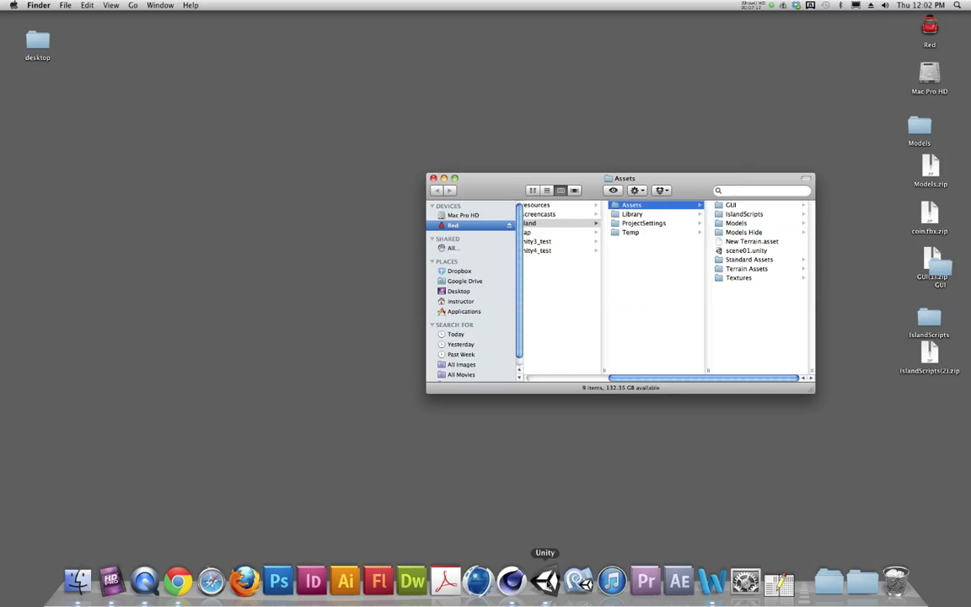
Switch to Unity, open the Models folder in Assets and try to place the coin.c4d model in the scene
click(546, 581)
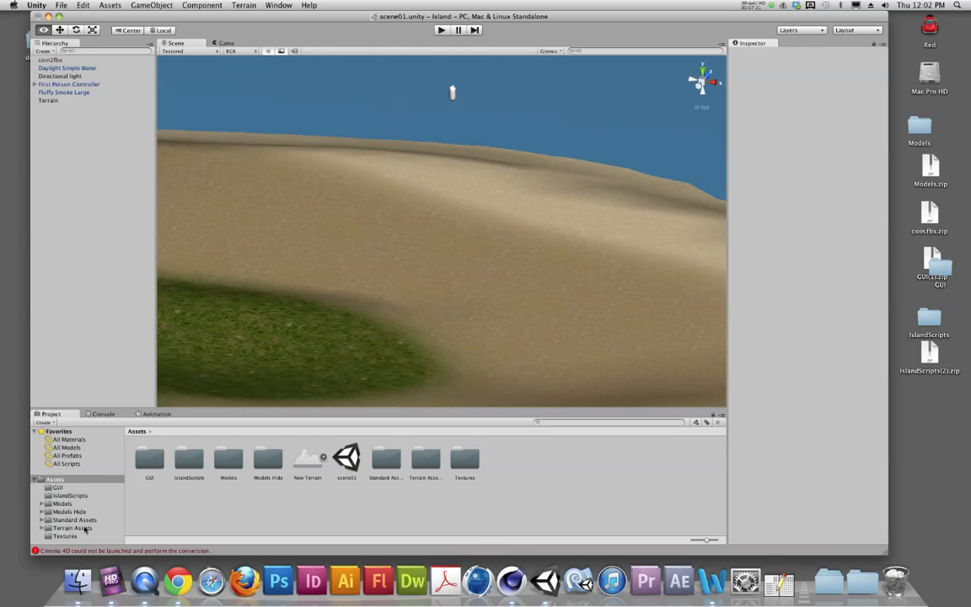
click(52, 504)
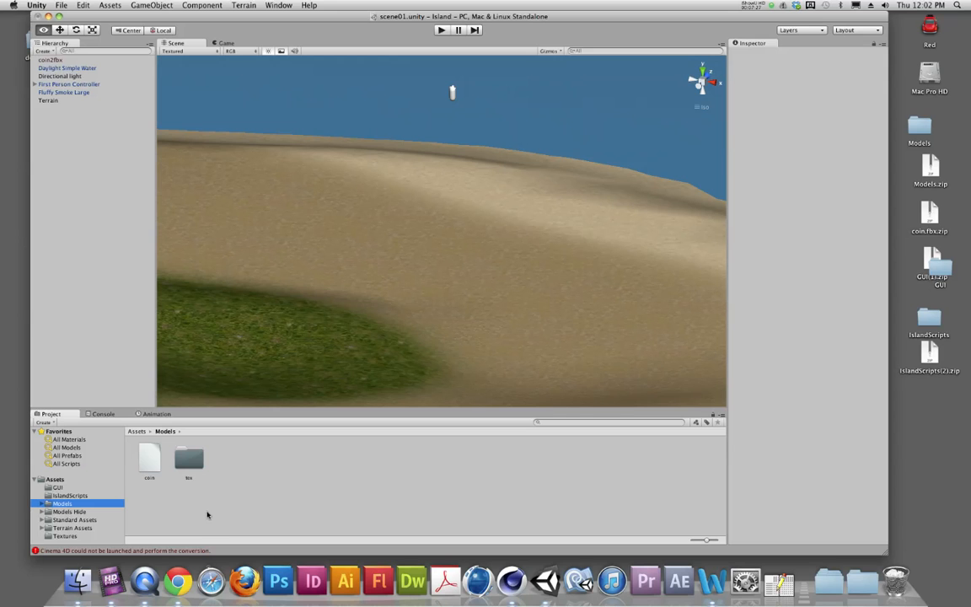
drag(145, 455, 368, 293)
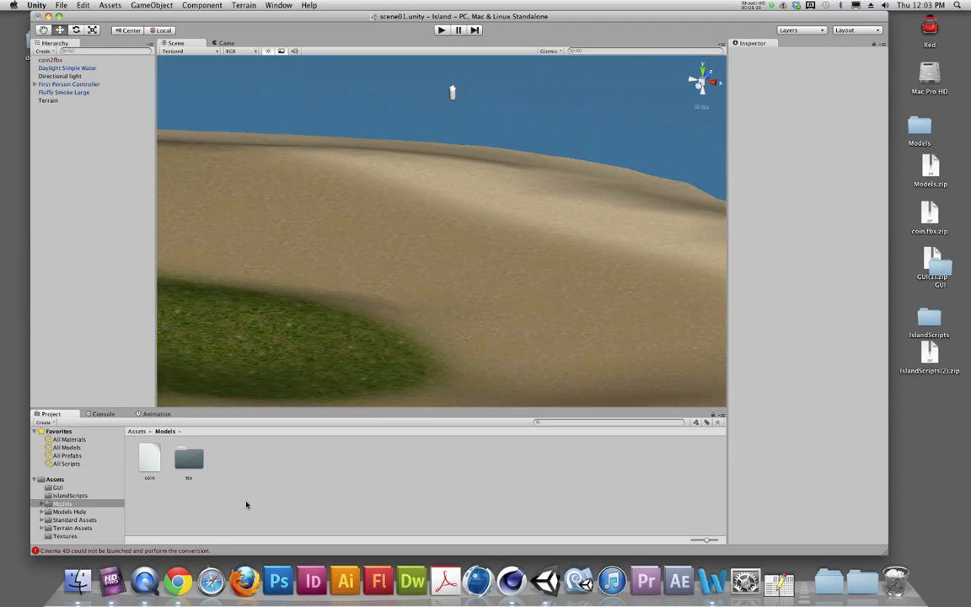
click(150, 458)
drag(151, 456, 171, 482)
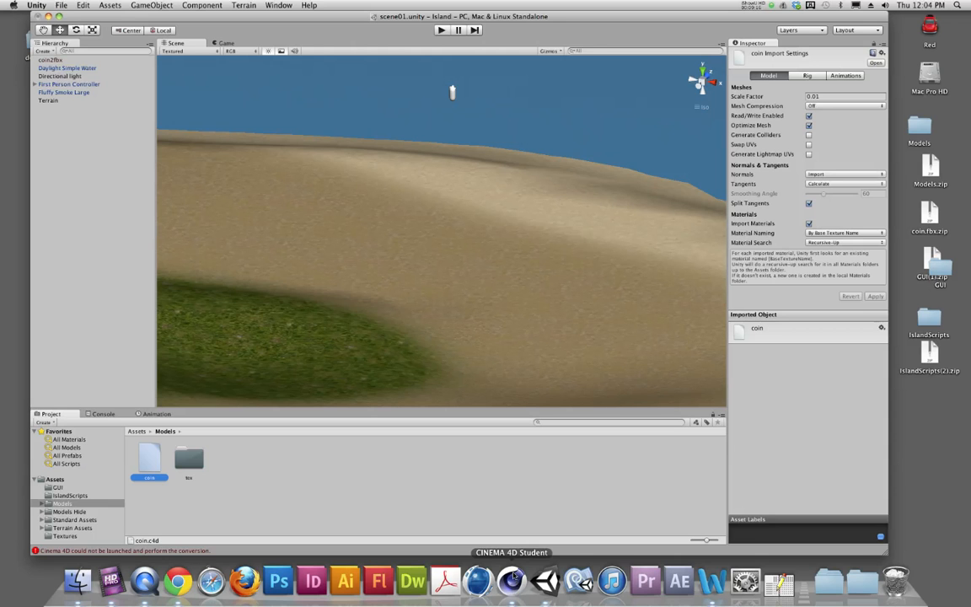
Check the Coin Models notes on the course page in Chrome, return to Unity and retry placing coin.c4d in the scene
alt+click(922, 459)
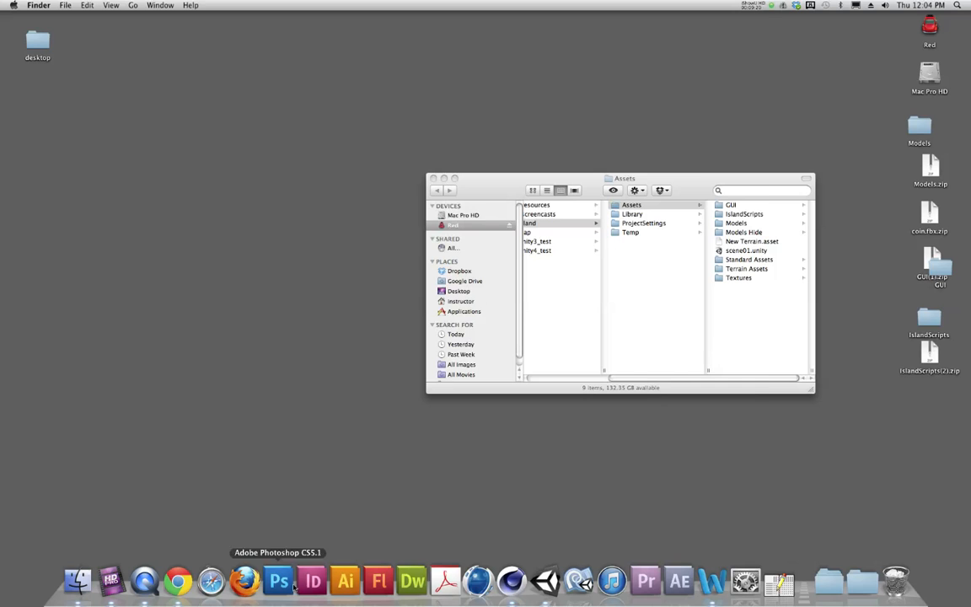
click(176, 580)
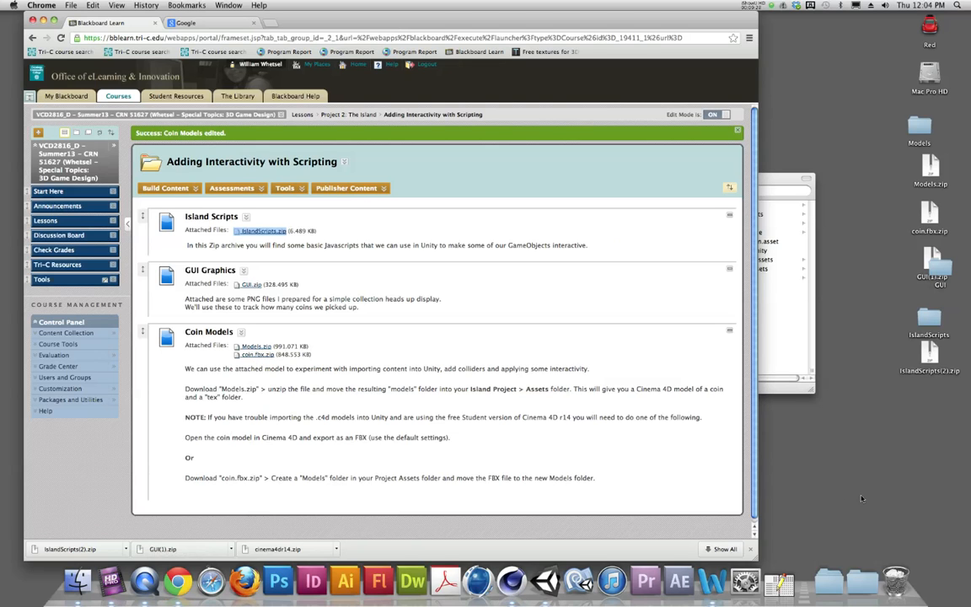
key(super+h)
click(545, 580)
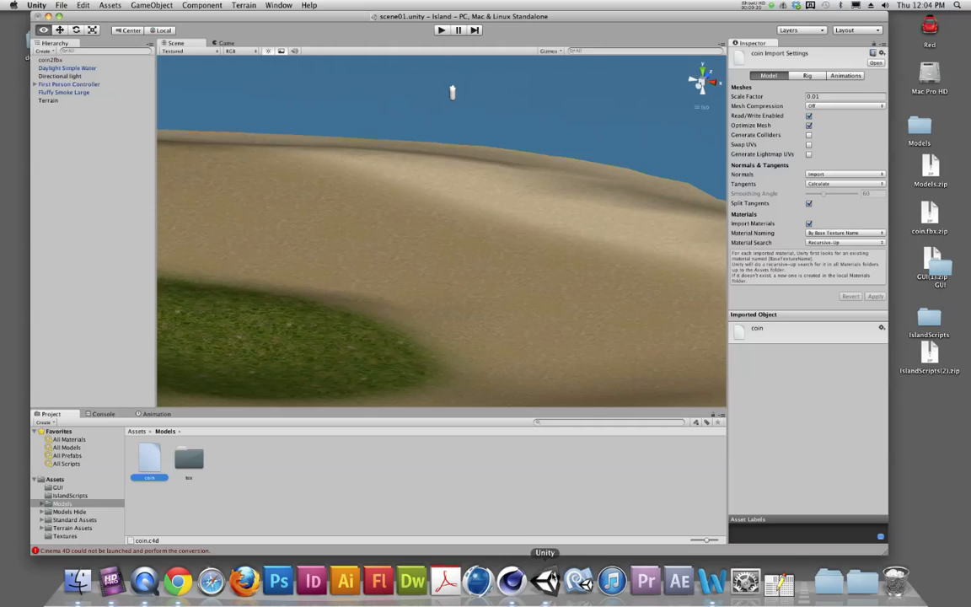
drag(153, 464, 364, 250)
Hide Unity and open coin.c4d from the project's Assets > Models folder in Cinema 4D
alt+click(902, 454)
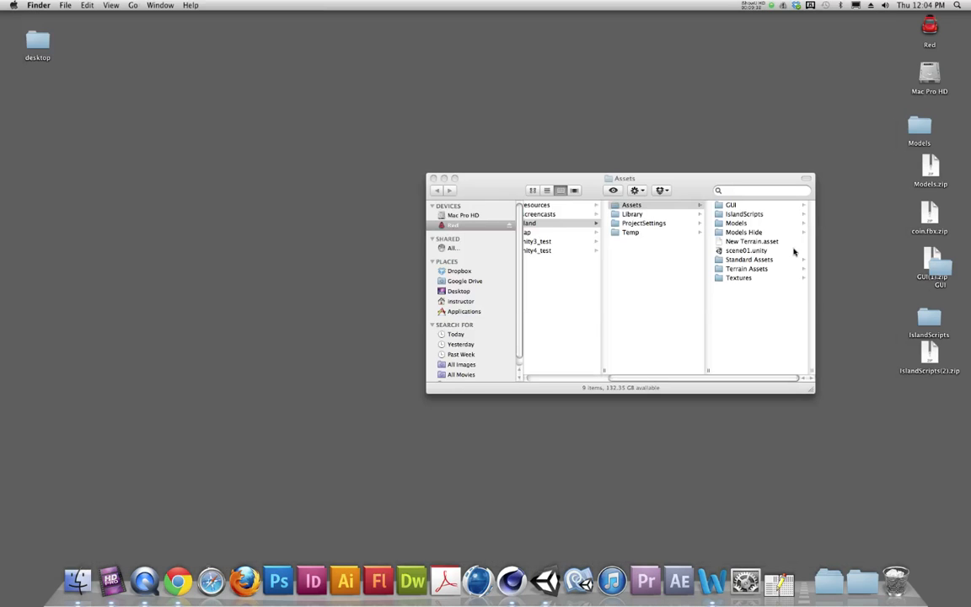
click(630, 206)
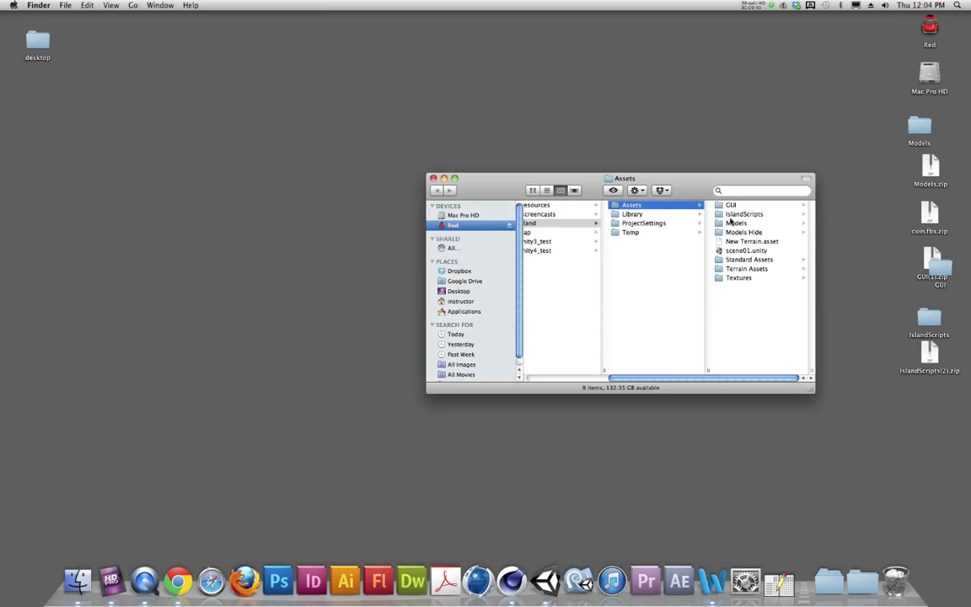
click(738, 223)
double_click(737, 204)
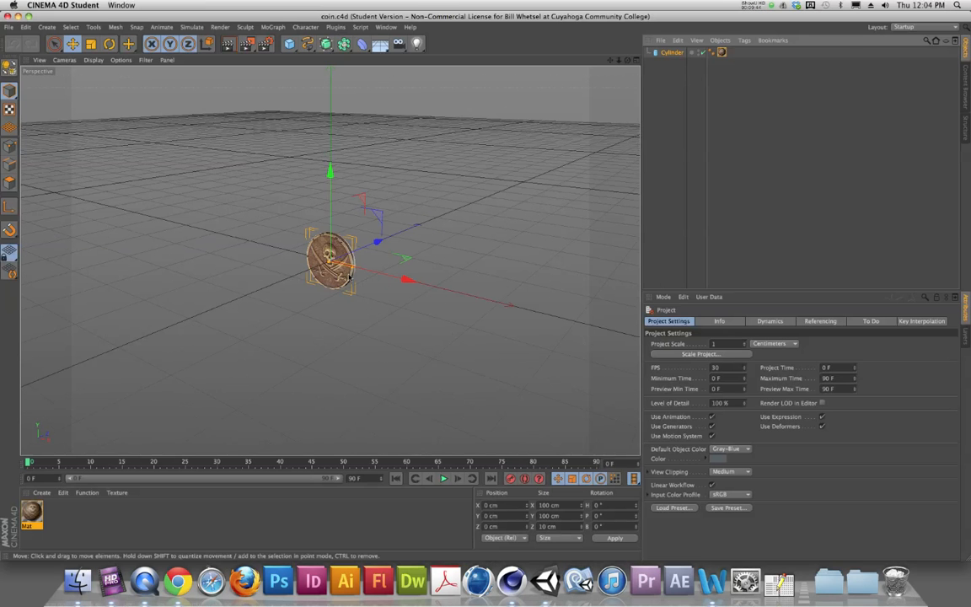
Export the coin as coinFBX.fbx into the project's Models folder, using the default FBX export settings
click(9, 27)
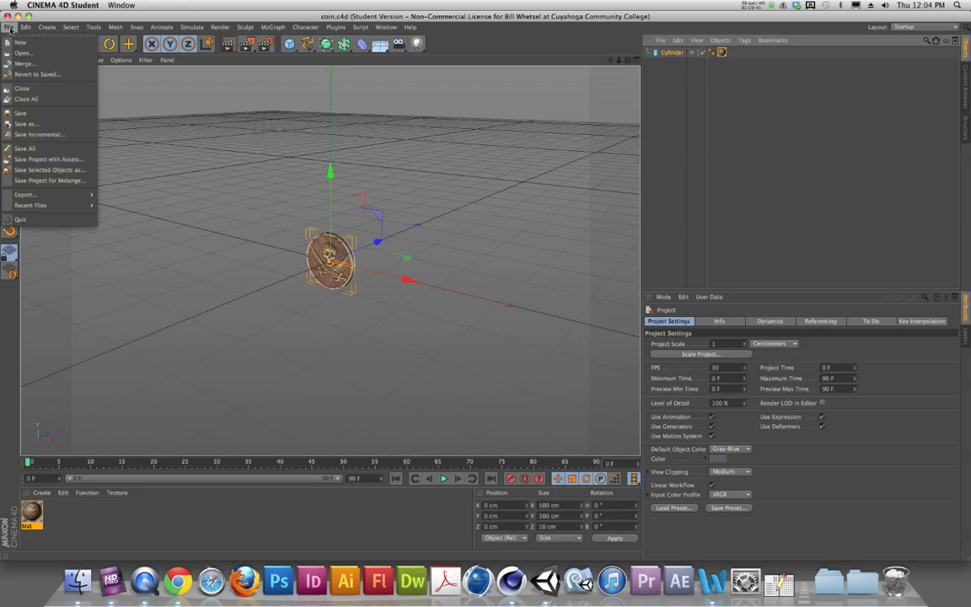
mouse_move(34, 195)
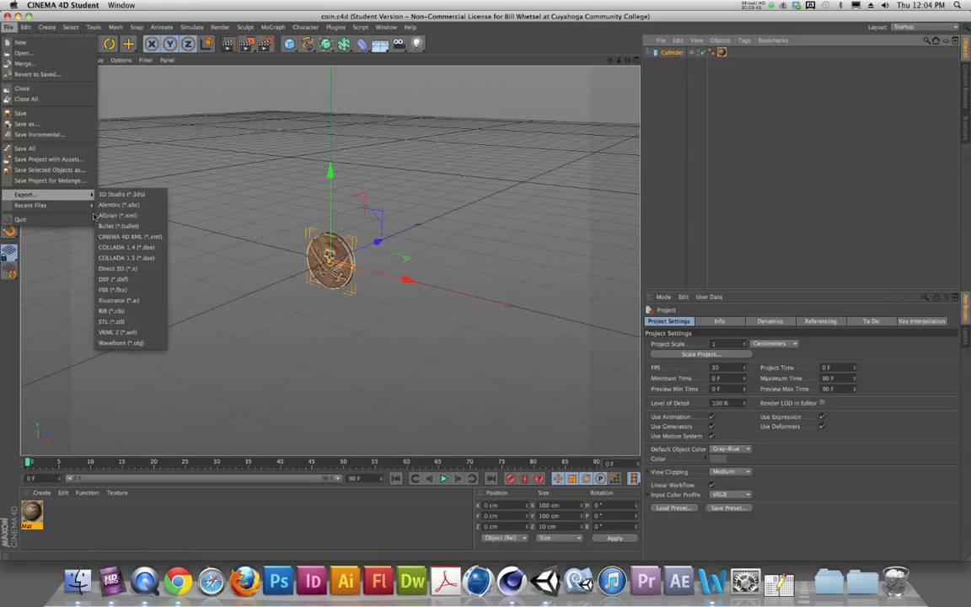
click(112, 290)
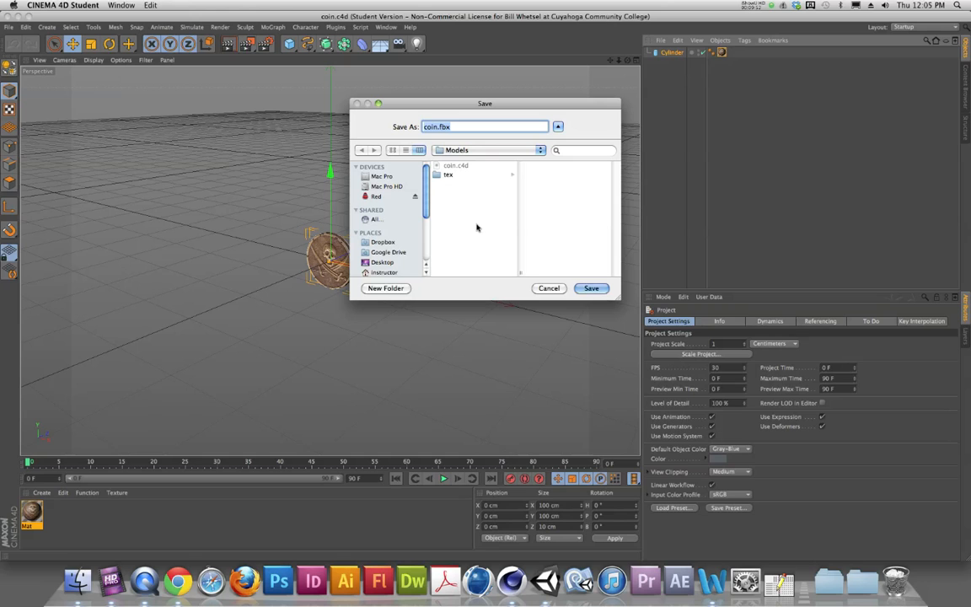
click(438, 126)
text(FBX)
drag(450, 127, 467, 128)
click(590, 289)
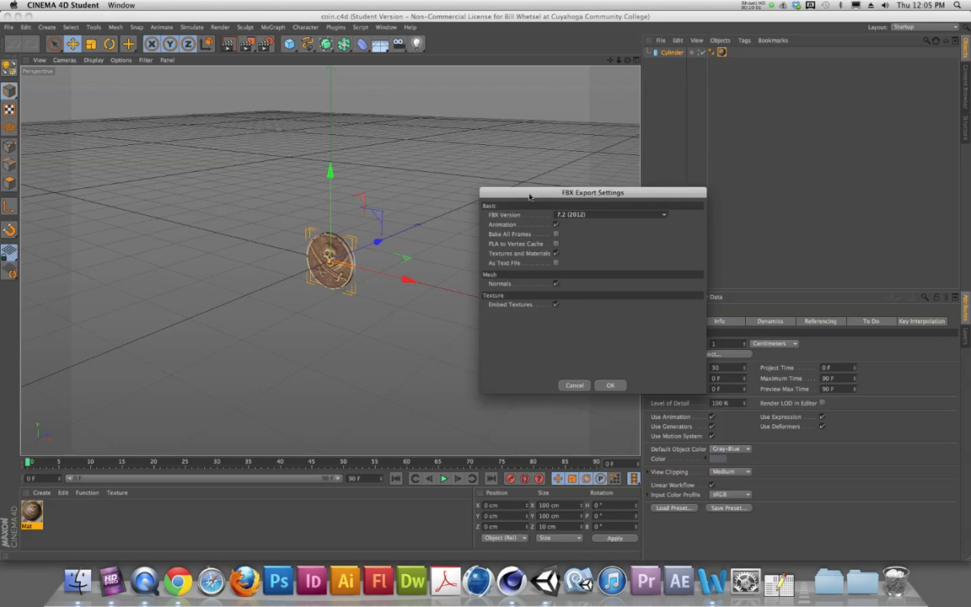
click(609, 386)
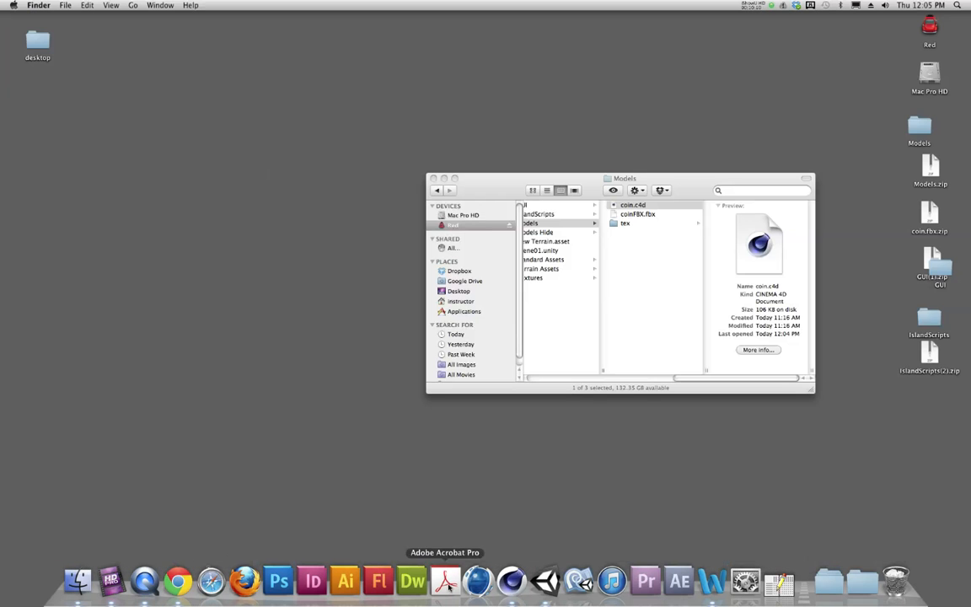
Switch to Unity, place the coinFBX model on the sand in the scene and raise it to Y about 7.33
click(545, 582)
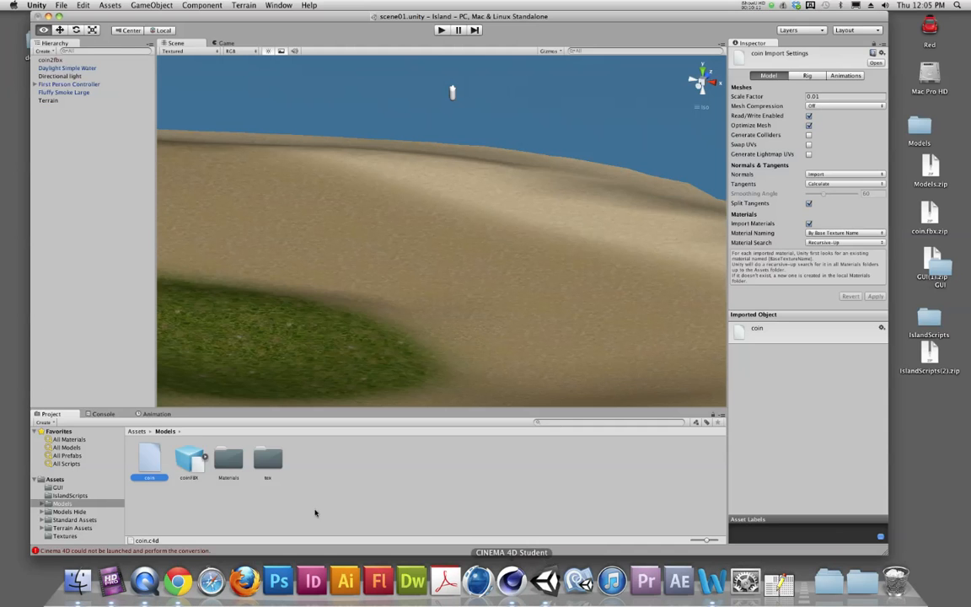
click(189, 460)
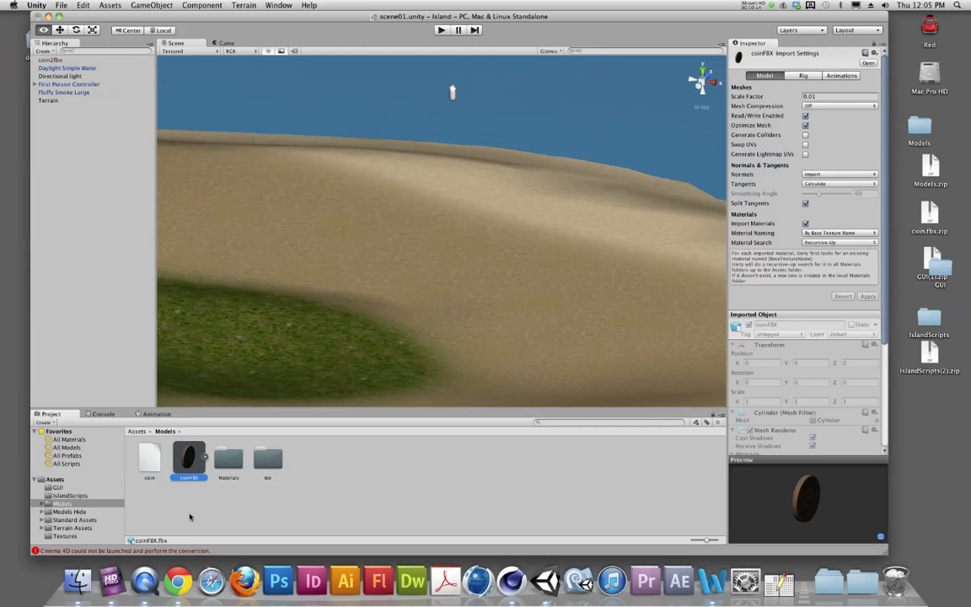
drag(179, 462, 334, 265)
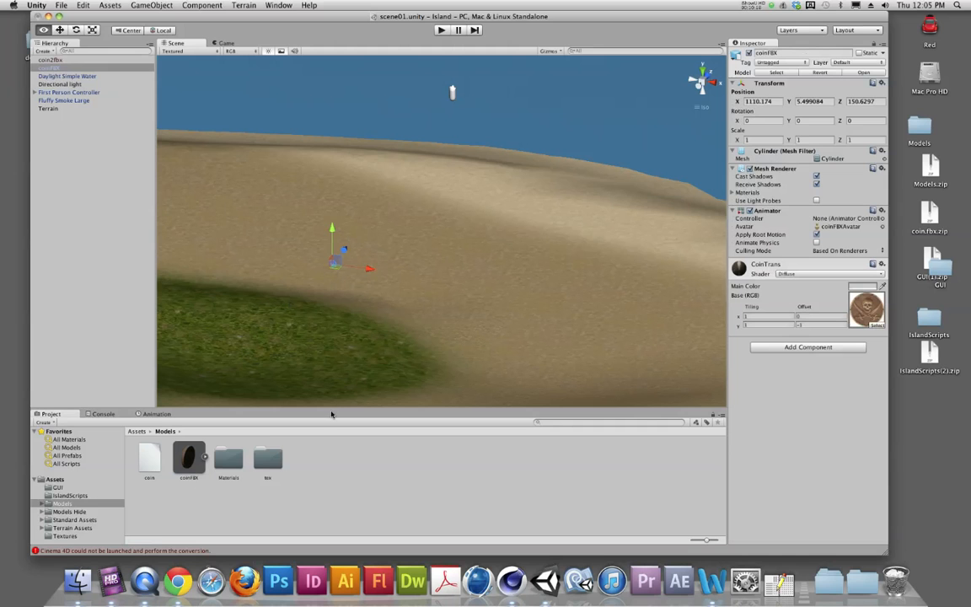
mouse_move(332, 227)
mouse_down()
mouse_move(331, 270)
mouse_move(332, 217)
mouse_up()
Play the scene, walk up to the coin to view it from several sides, and stop the game
click(441, 30)
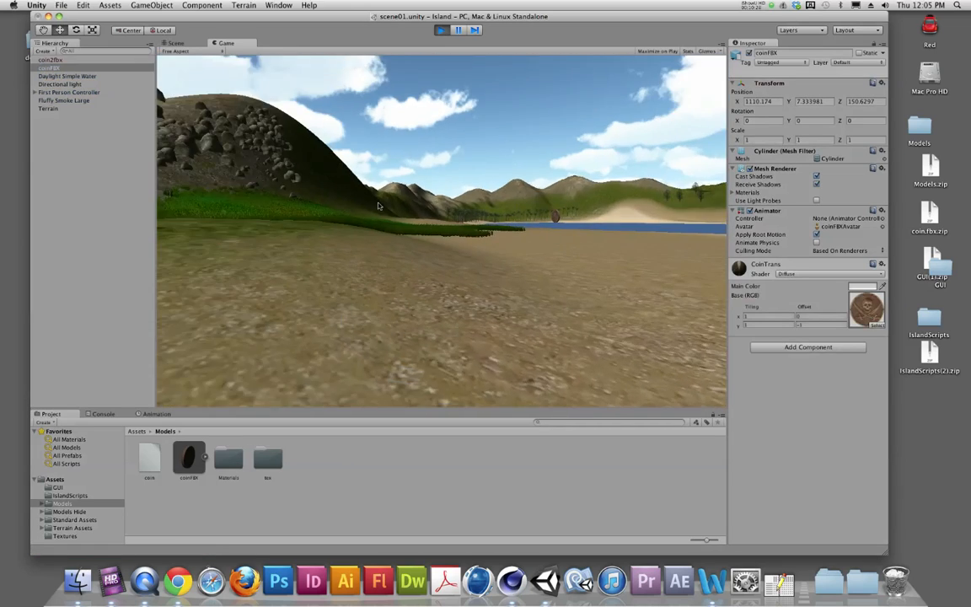
key(w)
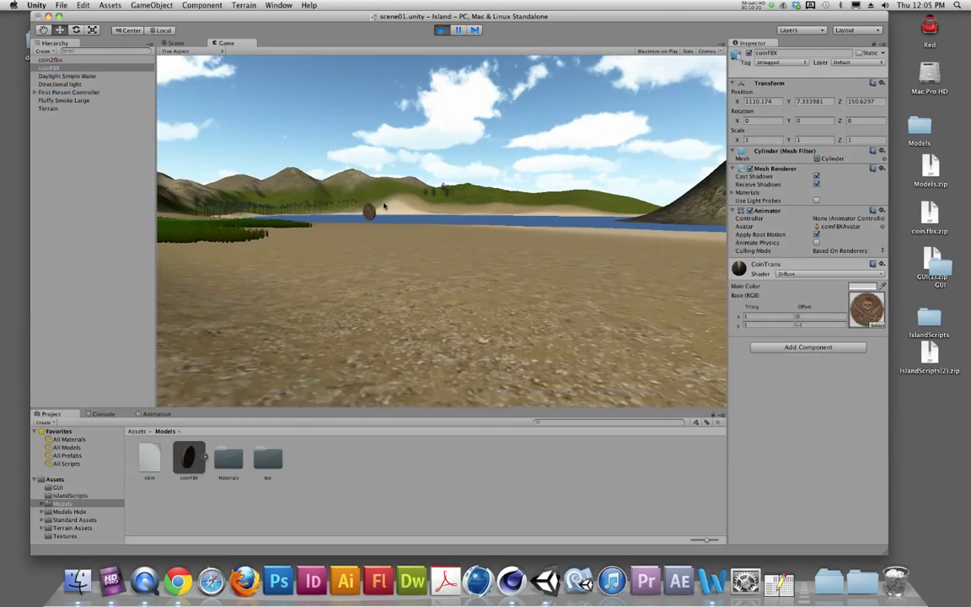
key(w)
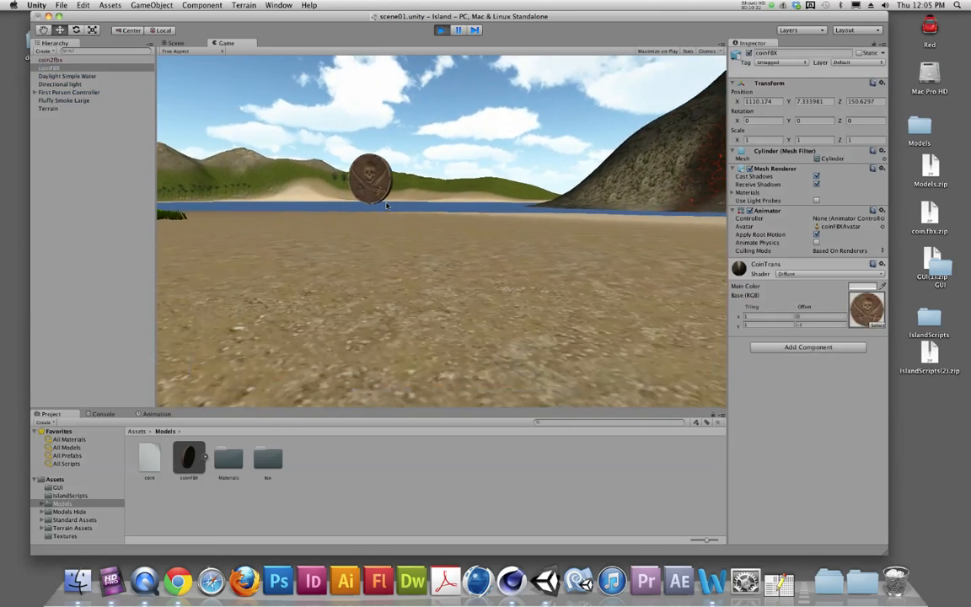
key(w)
key(a)
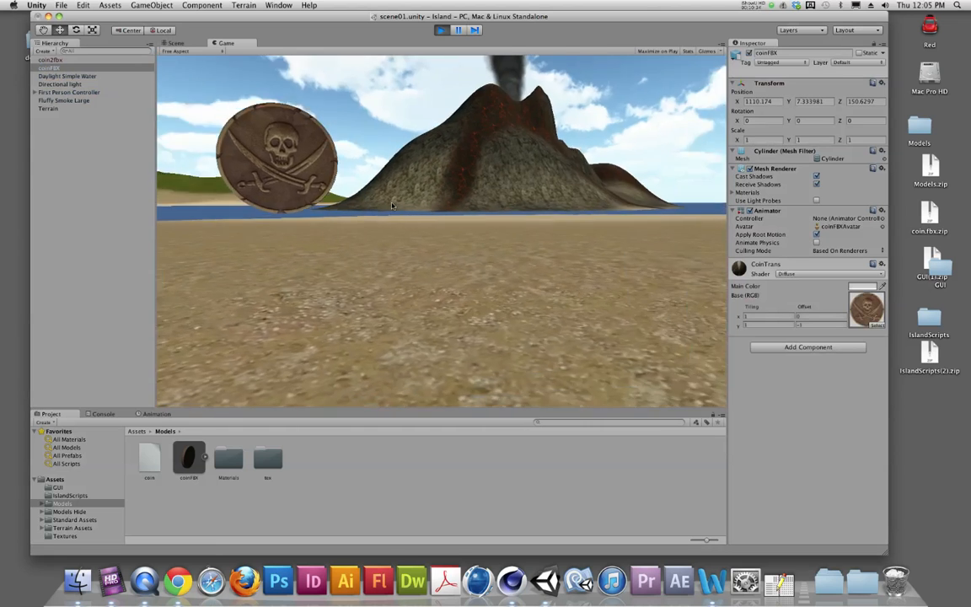
key(a)
key(d)
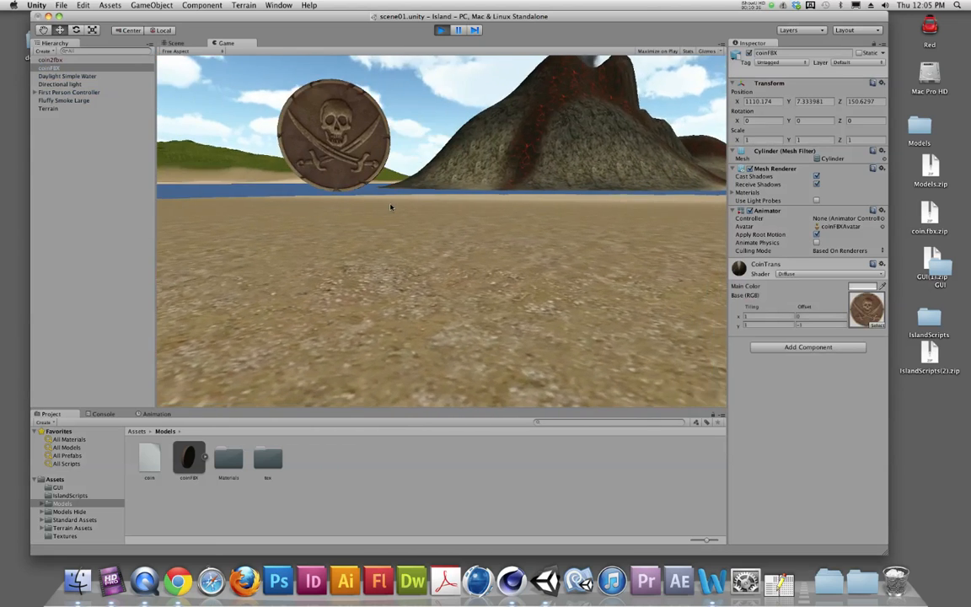
key(d)
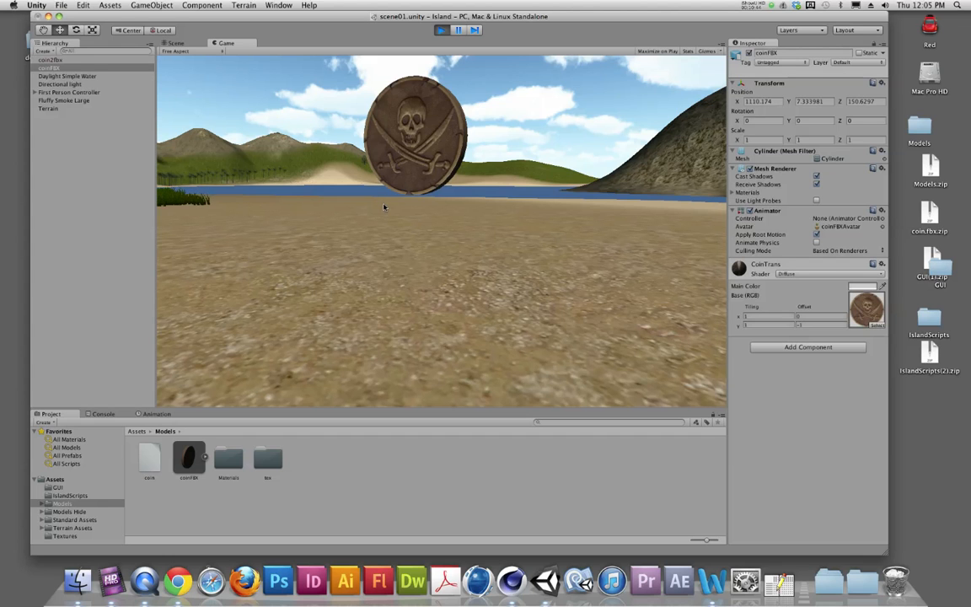
key(super+p)
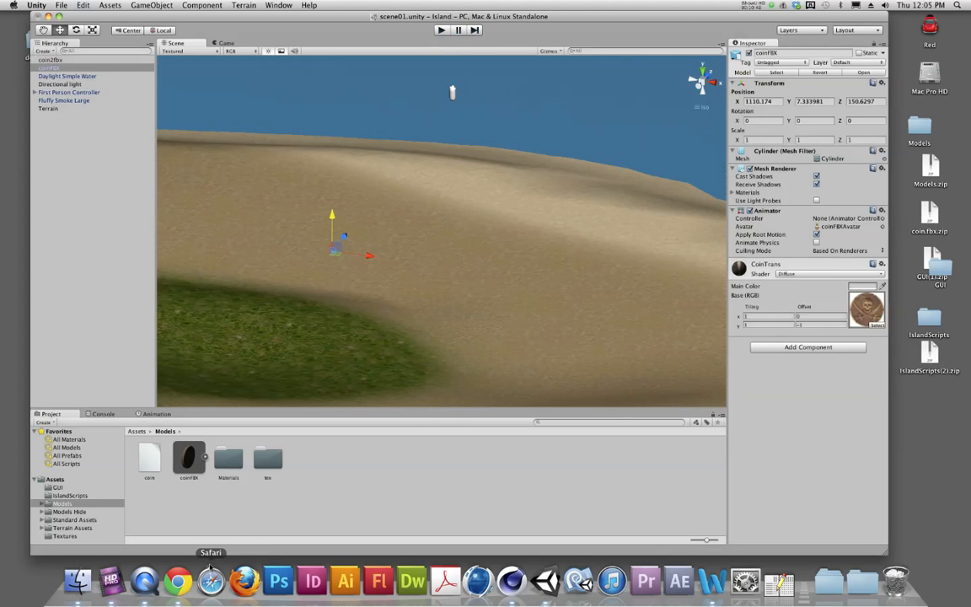
Find the coin.fbx.zip attachment on the course page in Chrome, hide the browser and unzip the desktop copy of coin.fbx.zip
click(177, 580)
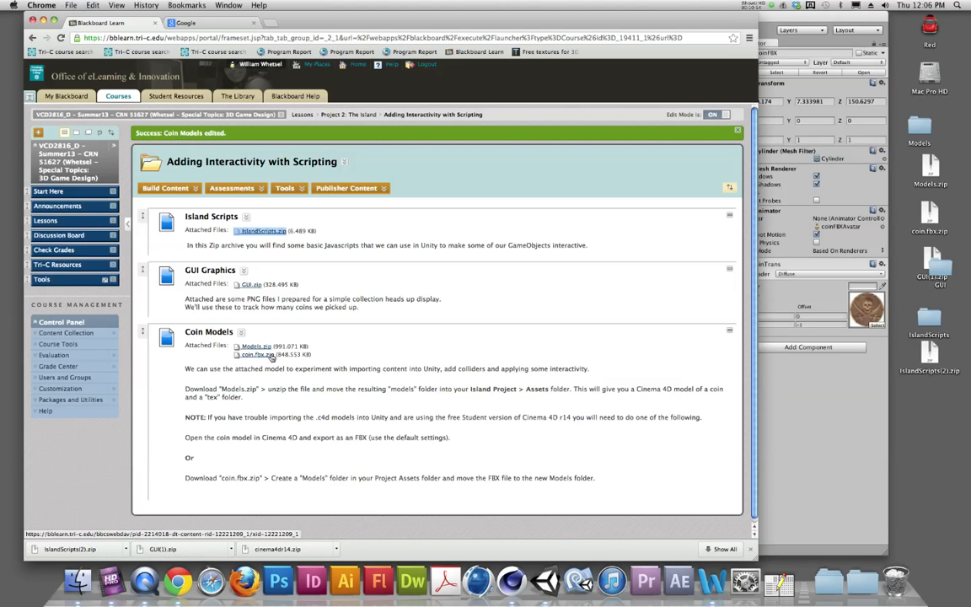
alt+click(949, 459)
click(928, 218)
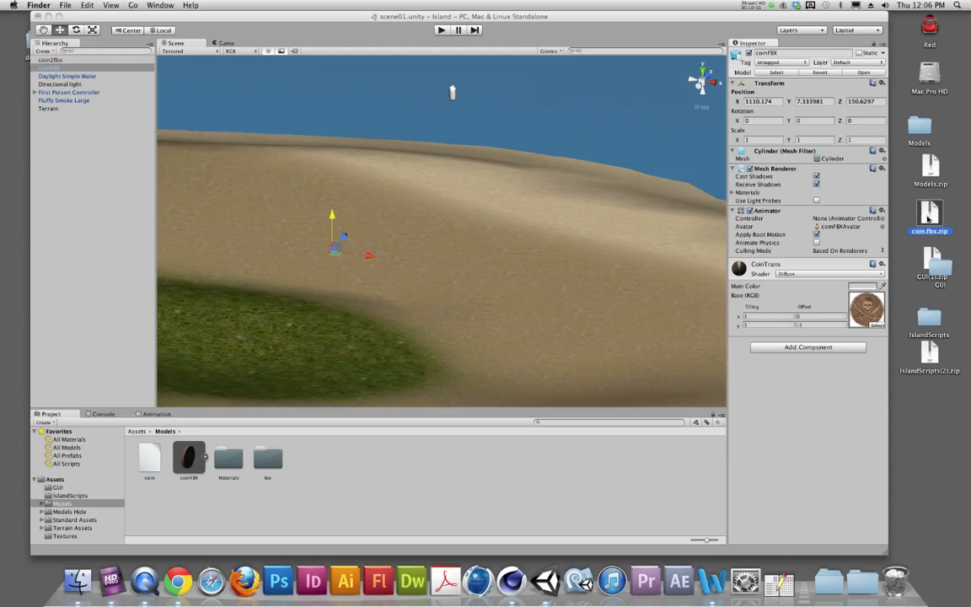
double_click(928, 218)
drag(938, 218, 911, 224)
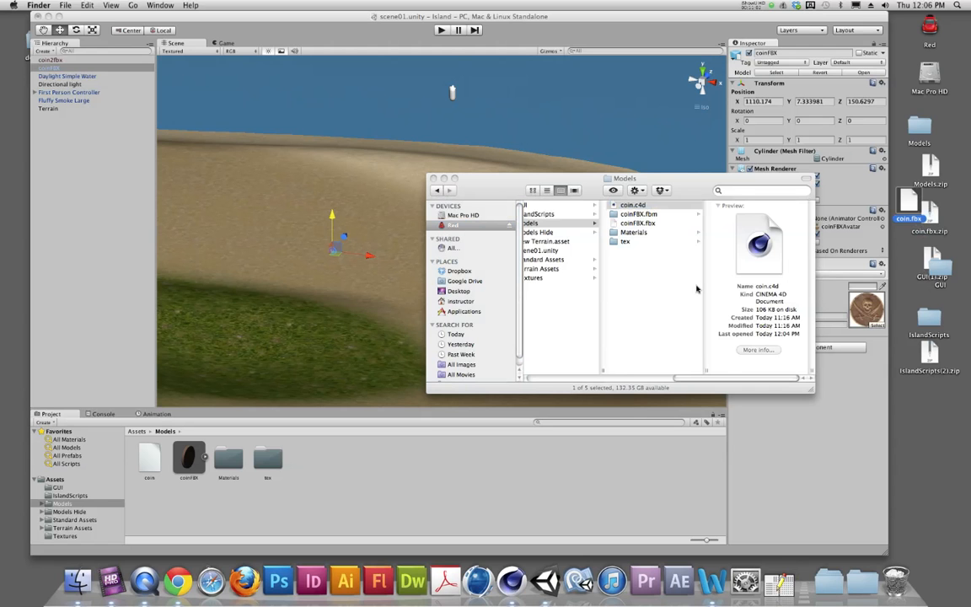
Locate the project's Models folder in Finder and in Unity's Assets, and reposition the coin.fbx file on the desktop
click(664, 316)
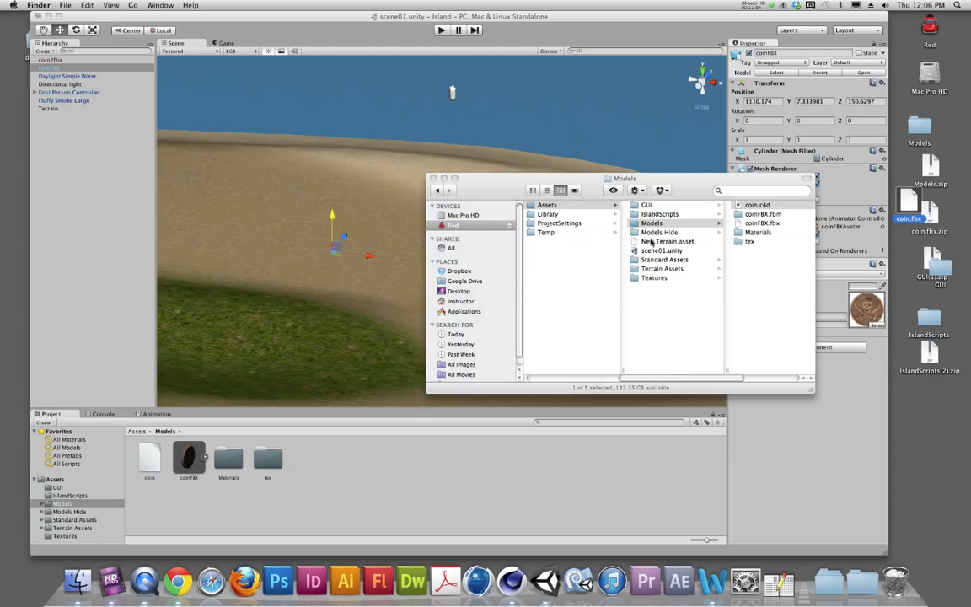
click(53, 480)
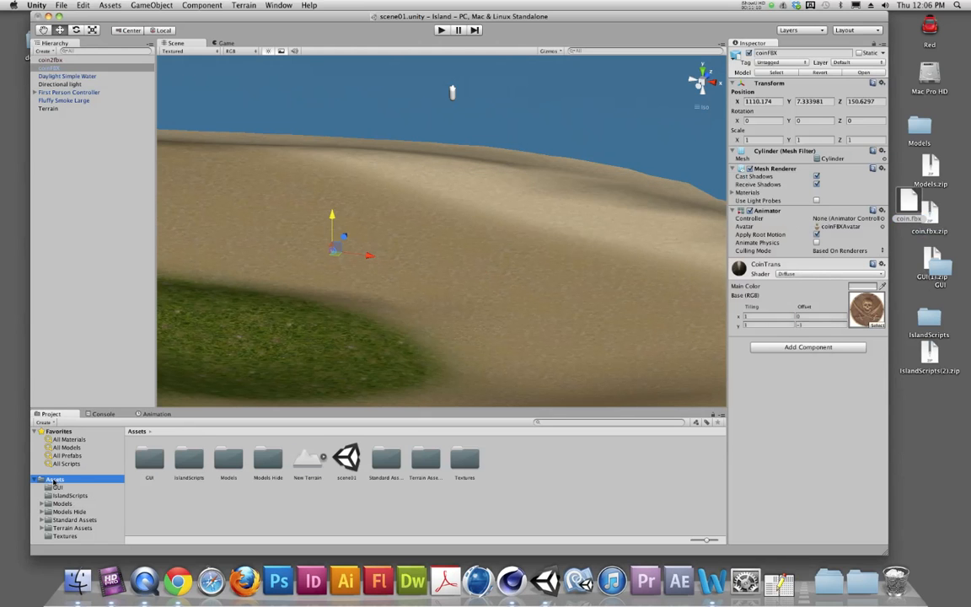
click(55, 504)
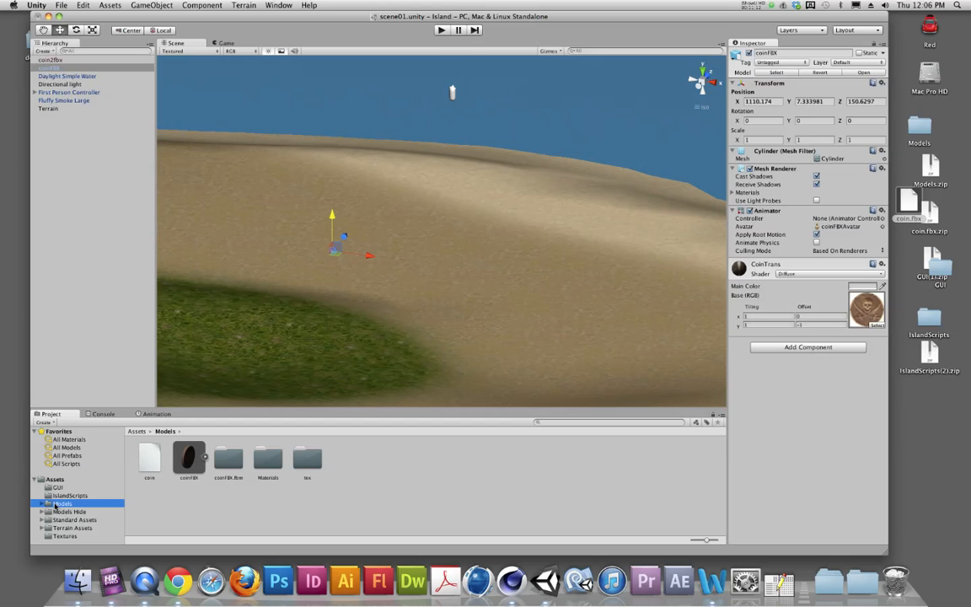
drag(909, 200, 937, 213)
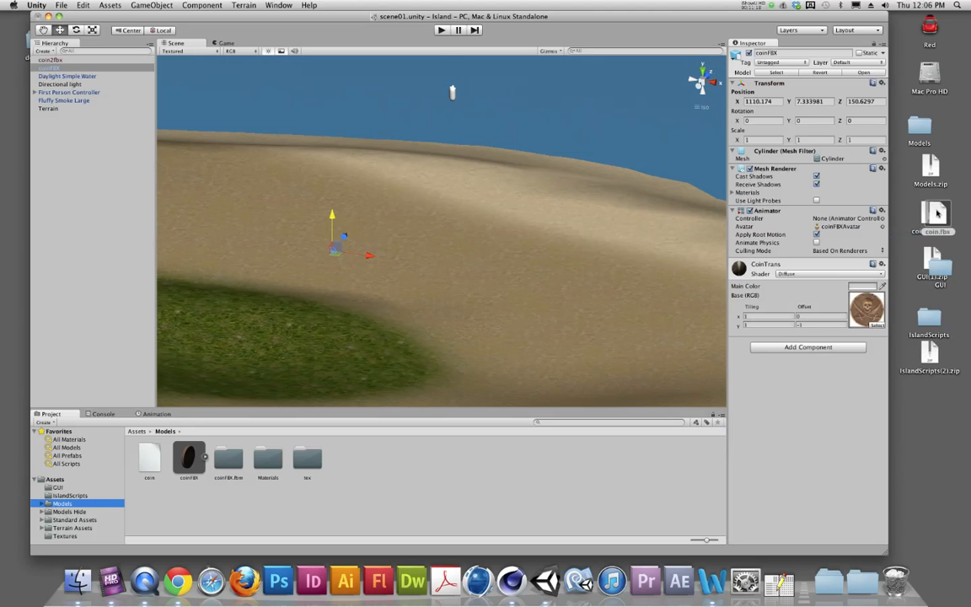